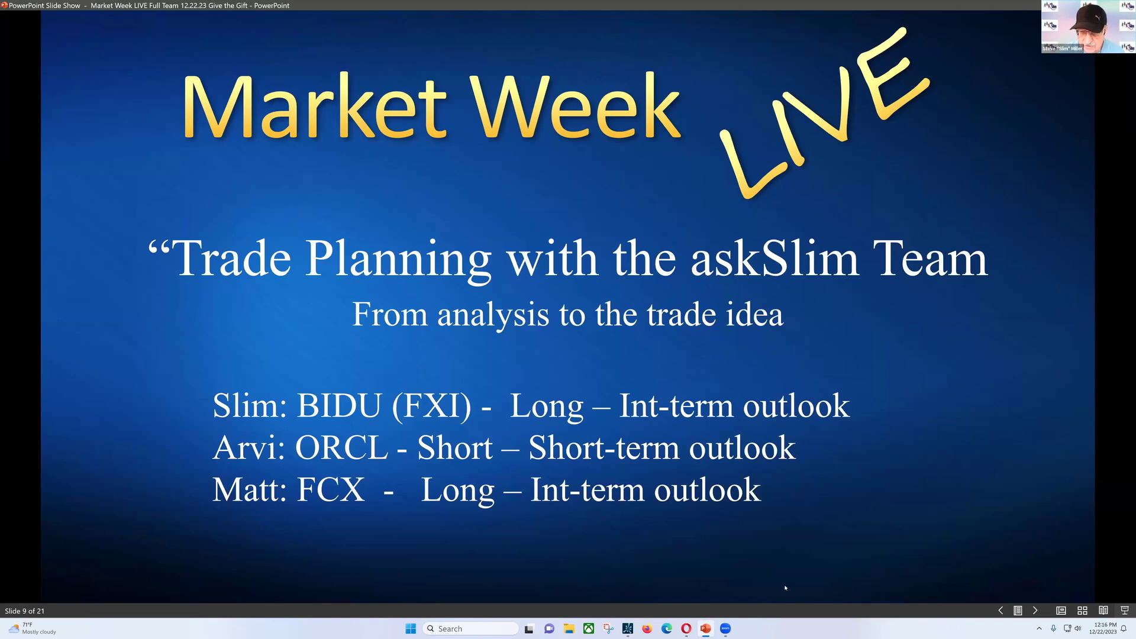
- Switch to thinkorswim and examine Baidu's longer-term price history on the weekly BIDU chart
mouse_move(709, 629)
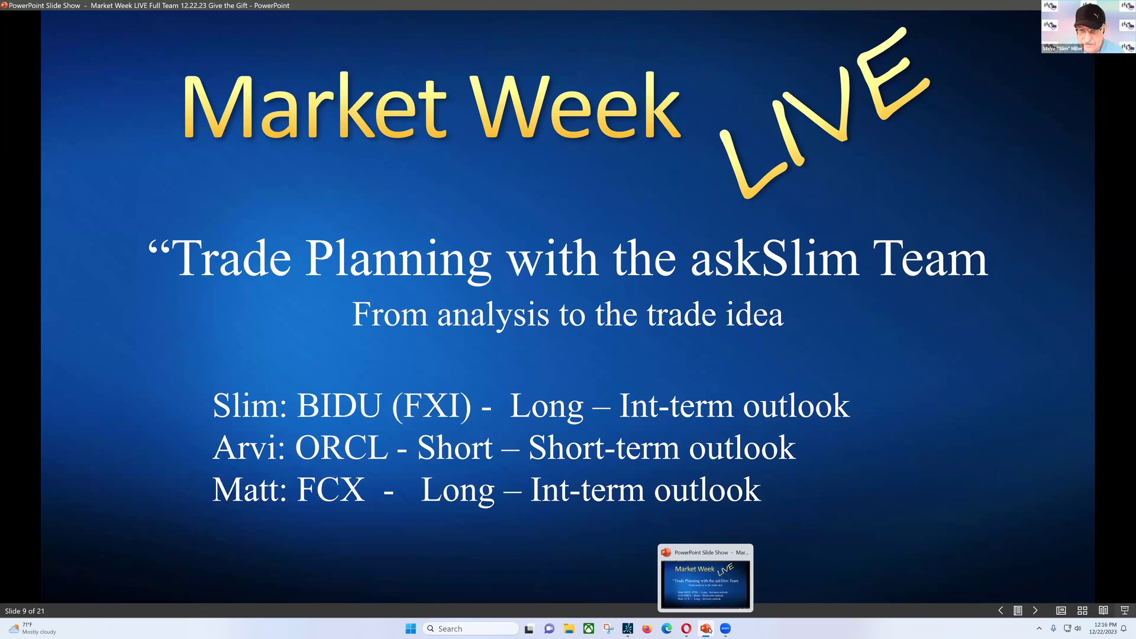
click(709, 629)
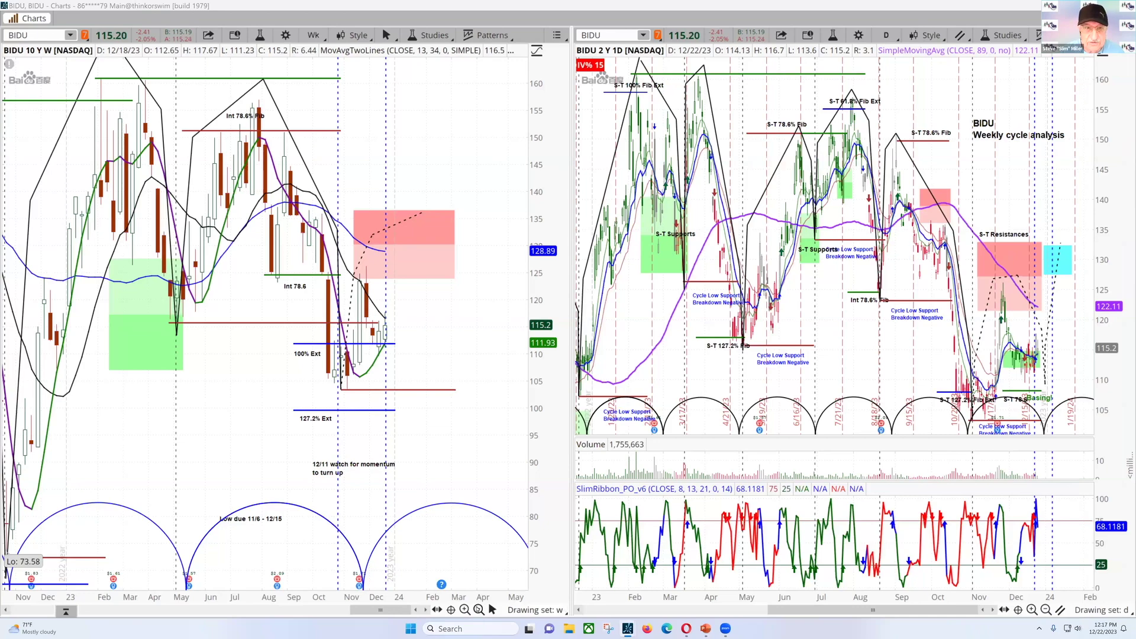
click(478, 615)
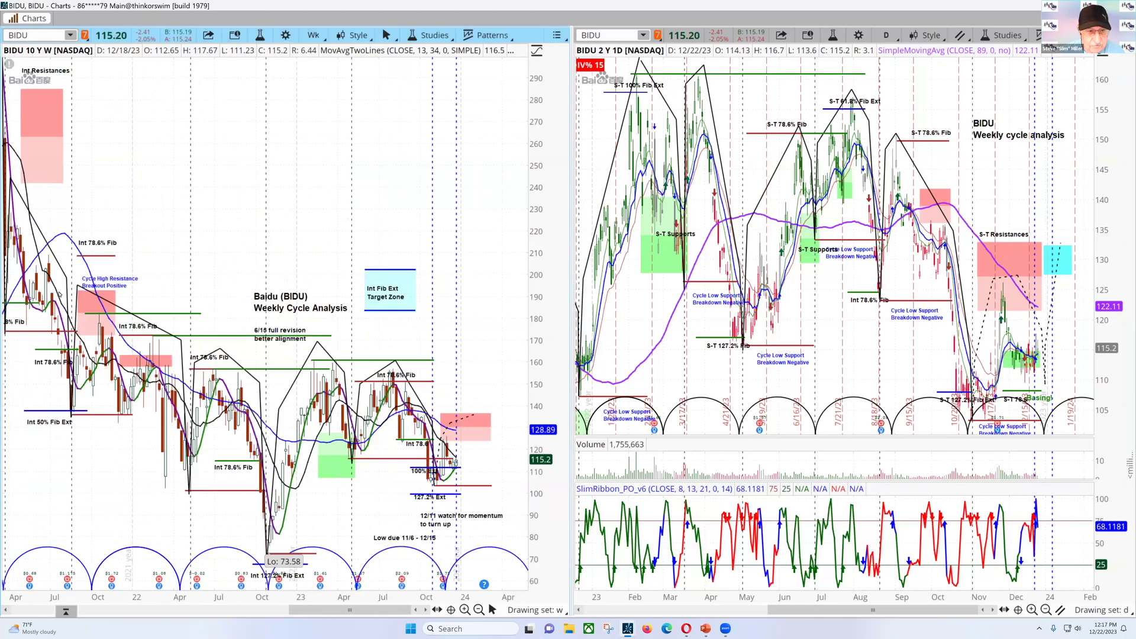
drag(234, 307, 53, 307)
scroll(554, 463, down, 3)
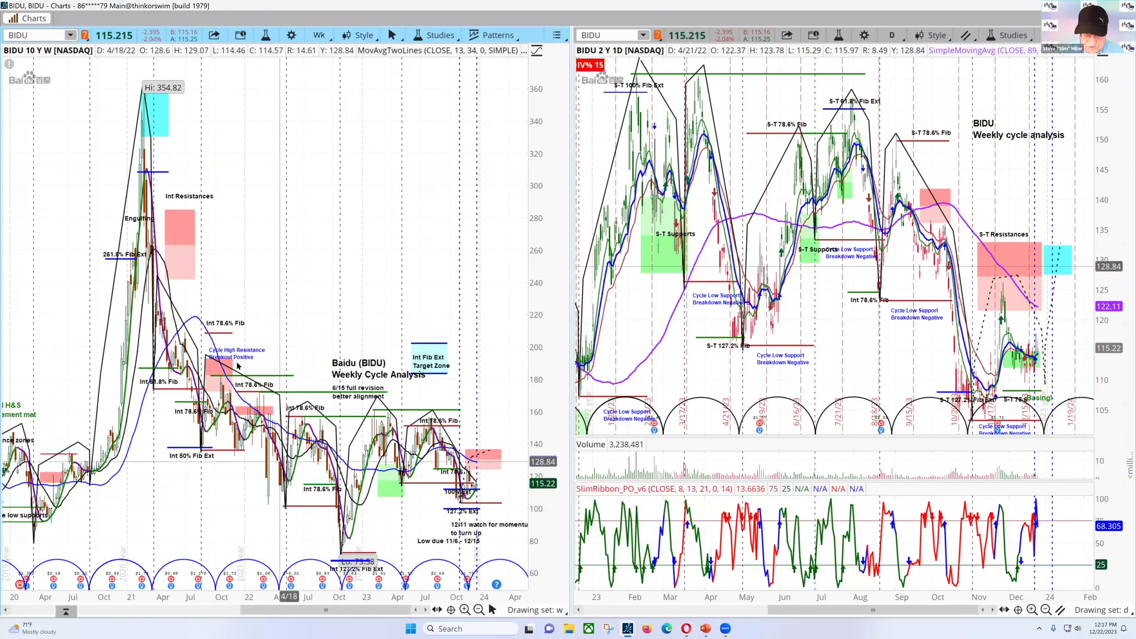
drag(202, 352, 553, 372)
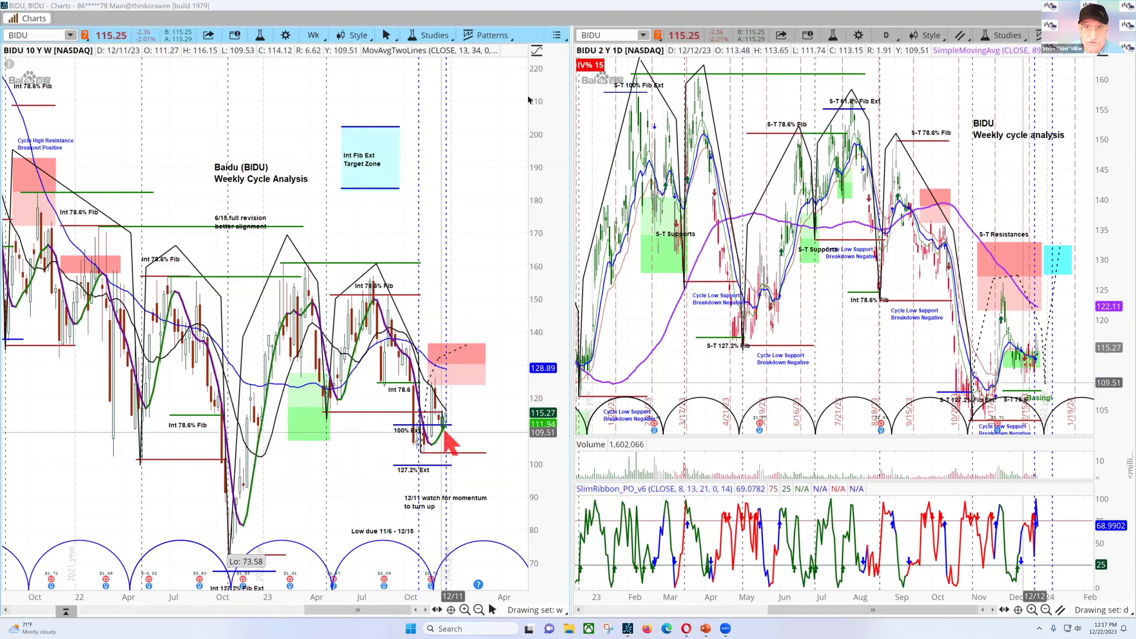
- View the weekly and daily BIDU charts full size, then zoom the daily chart in on the recent cycles
click(533, 40)
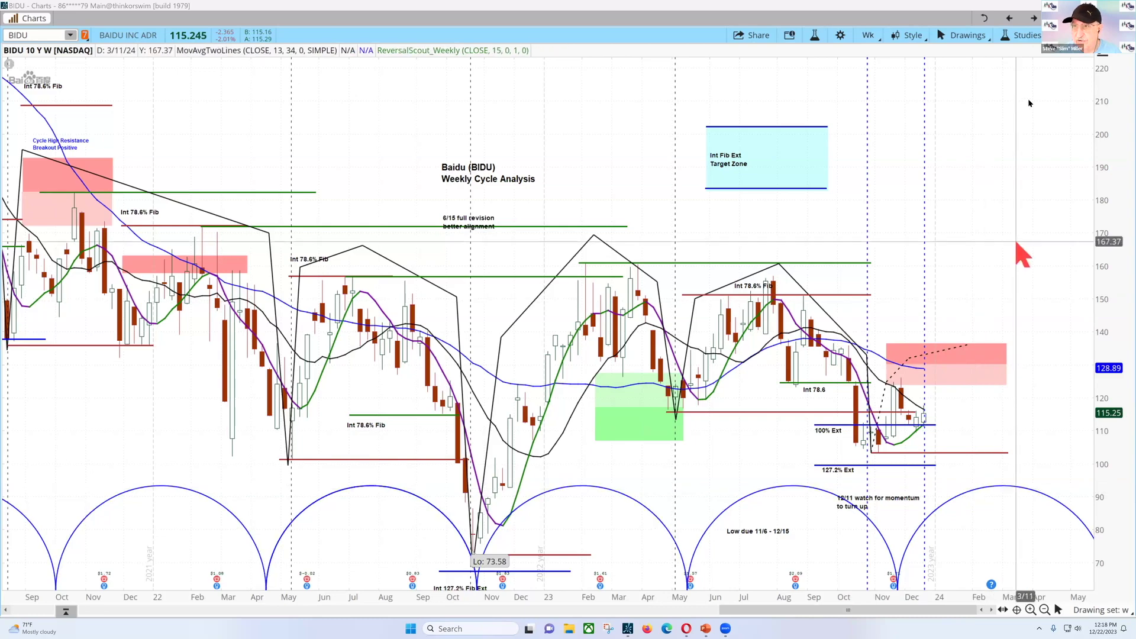
click(1035, 18)
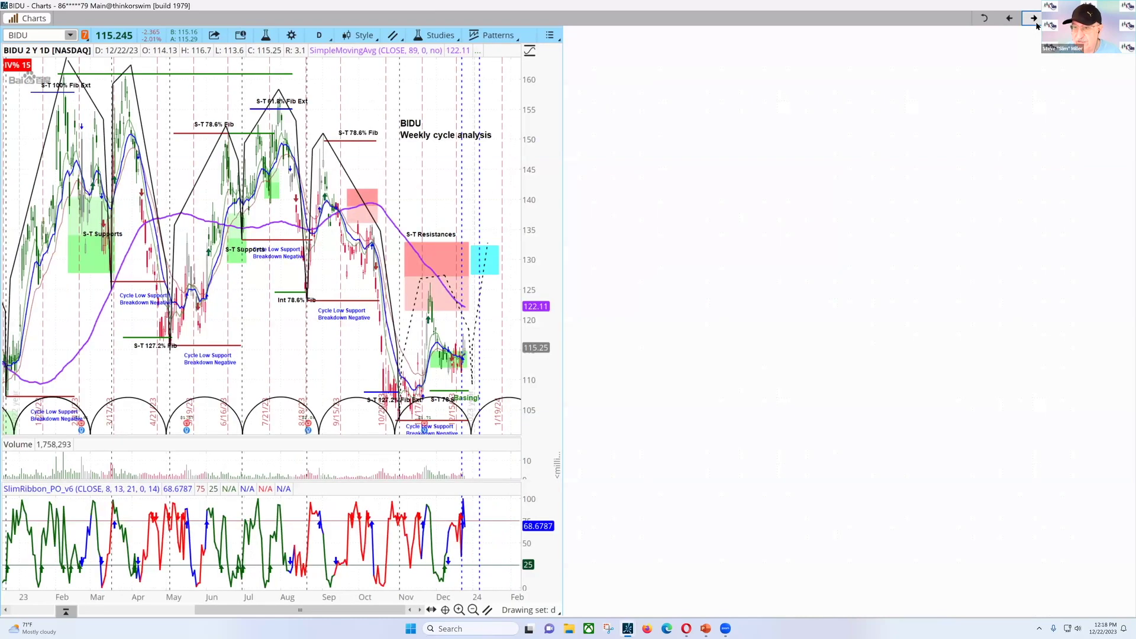
drag(338, 115, 1094, 119)
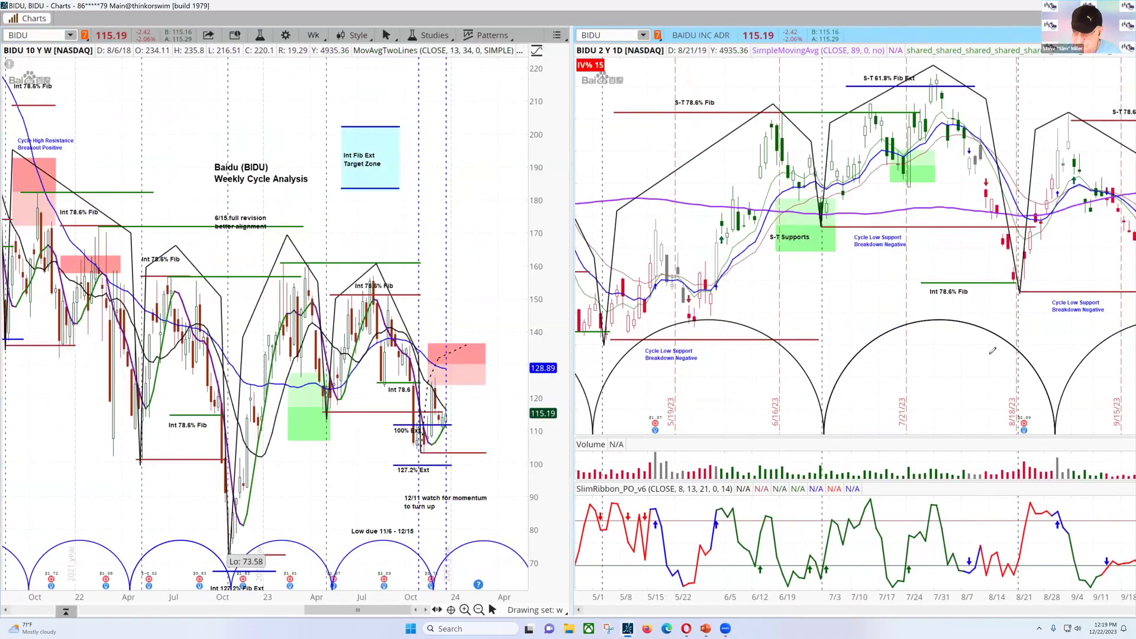
drag(1110, 354, 1111, 386)
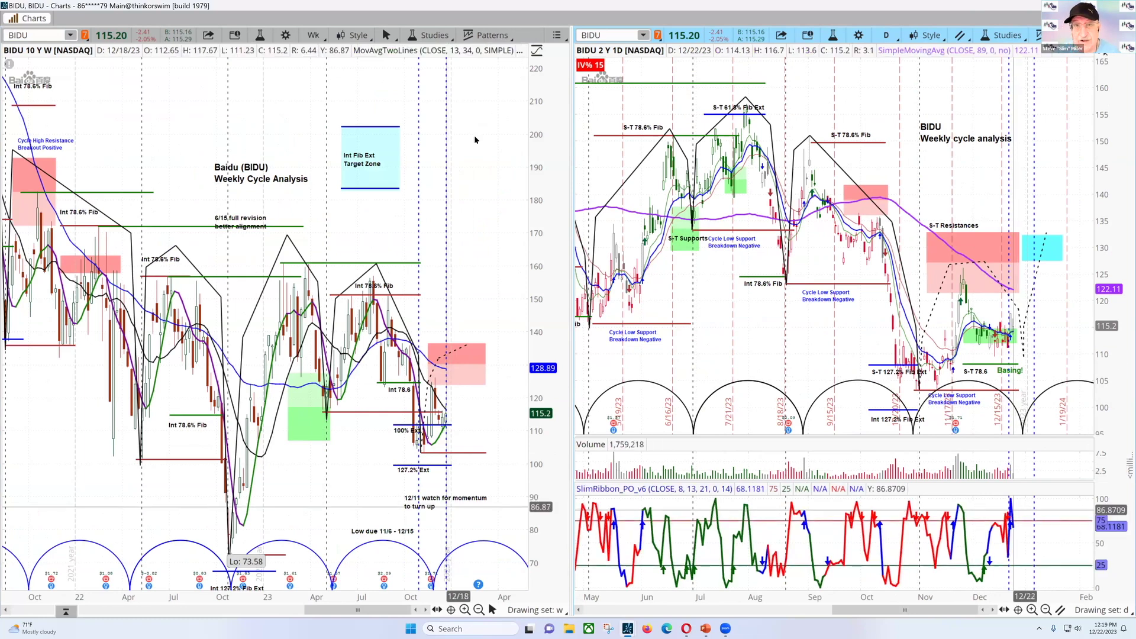
- Load FXI in both charts and examine its weekly and daily cycle analysis full size
click(48, 36)
text(FXI)
key(Return)
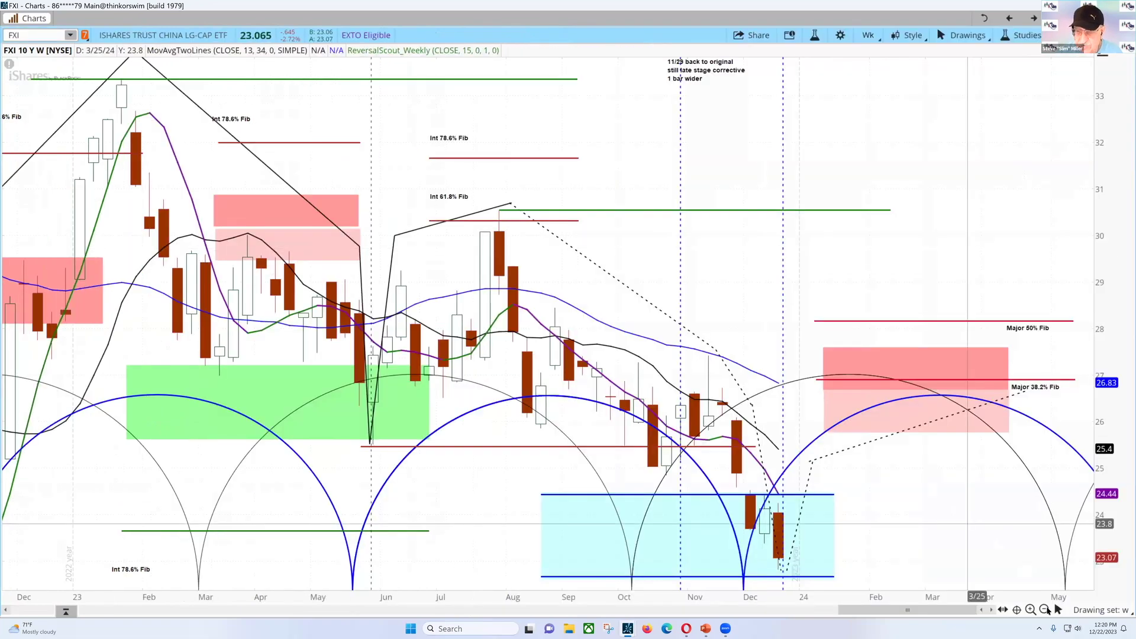
click(1045, 610)
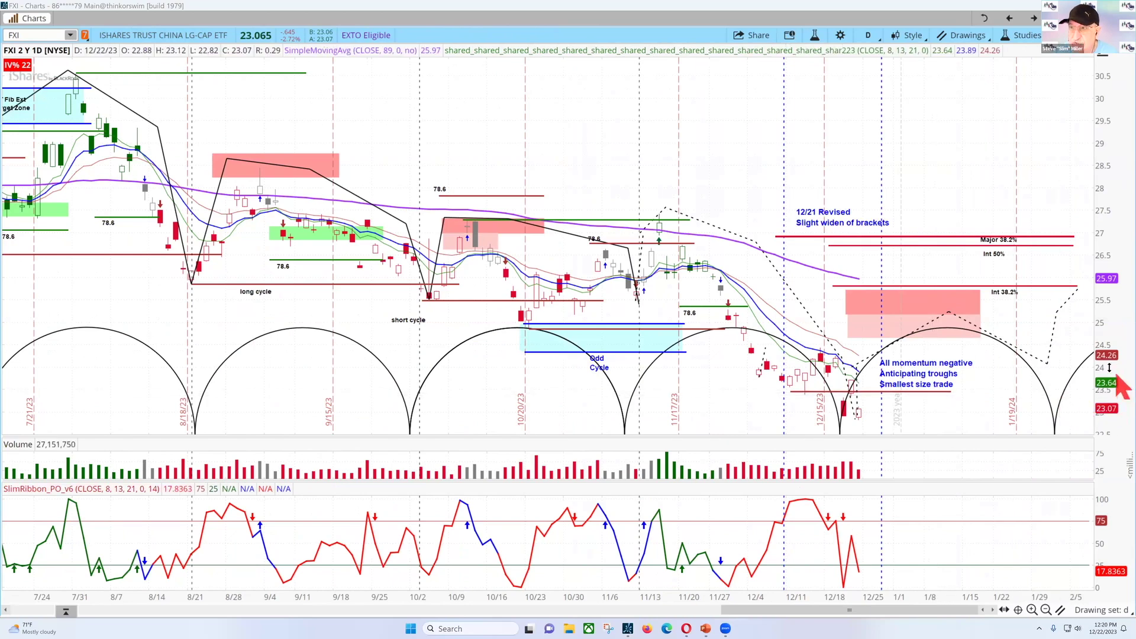
click(779, 38)
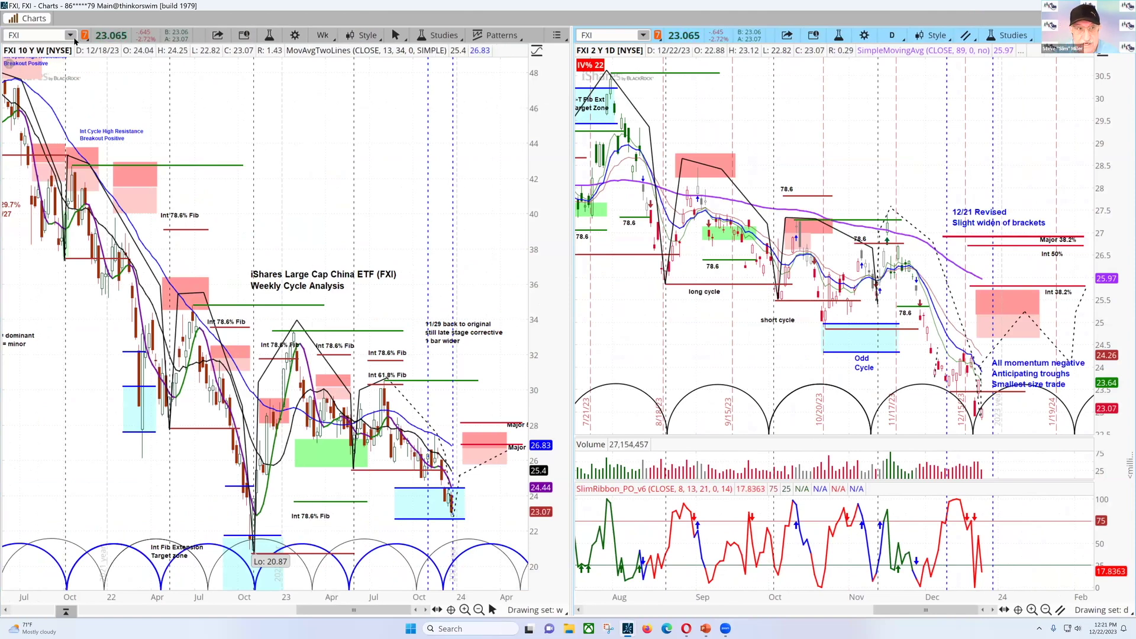
- Load BIDU in both charts zoomed in on the latest cycle, and switch back to the PowerPoint slide show
click(63, 35)
text(B)
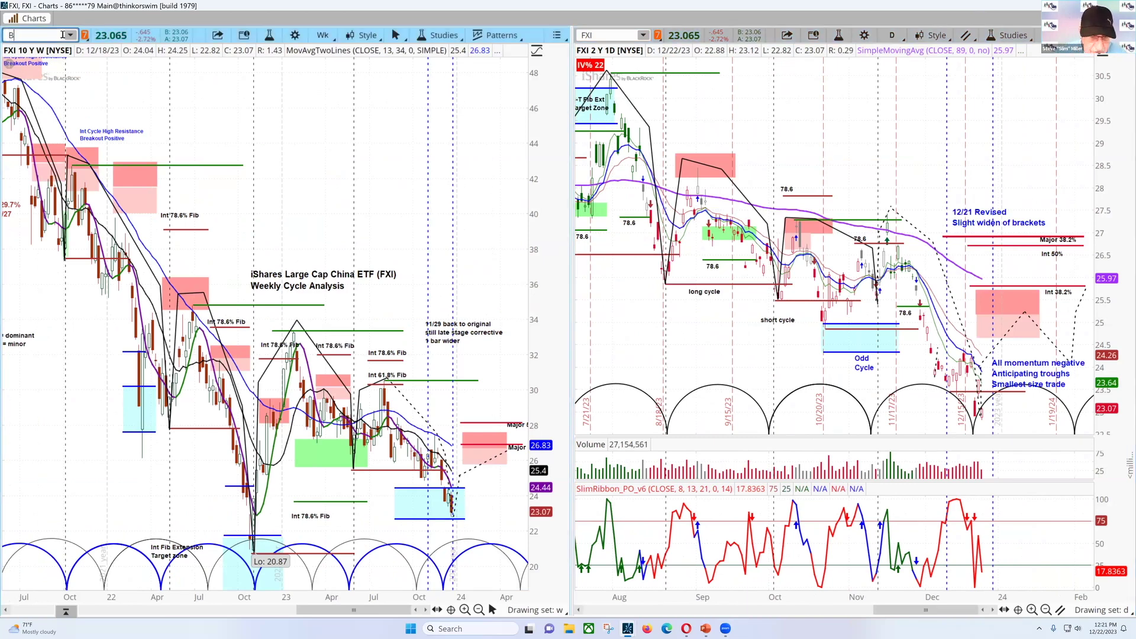
text(IDU)
key(Return)
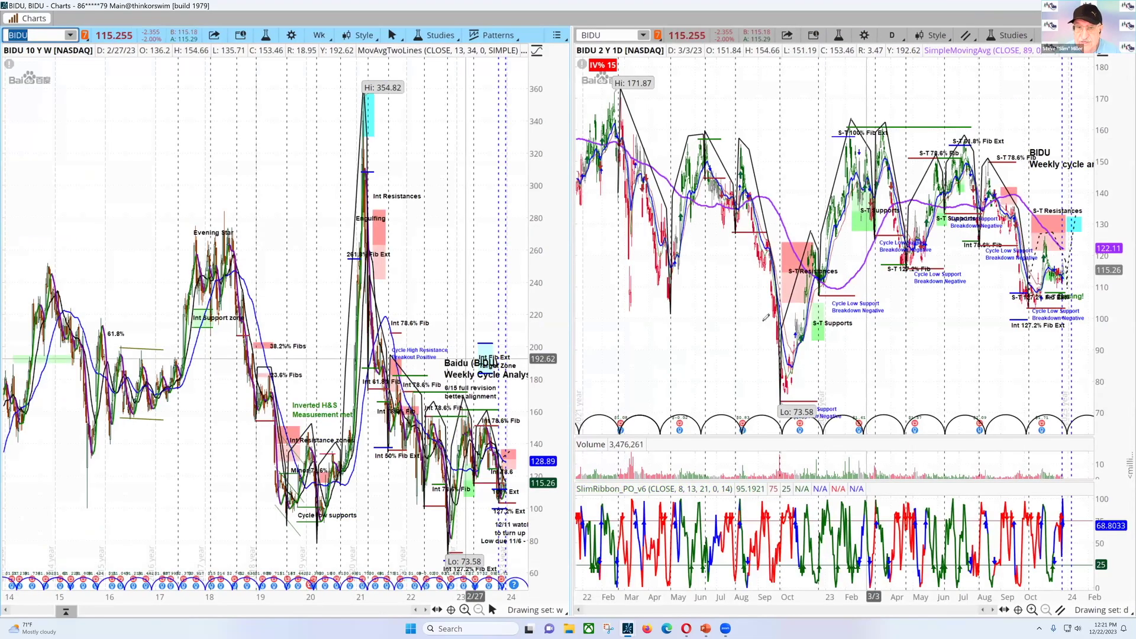
drag(1009, 255, 1111, 394)
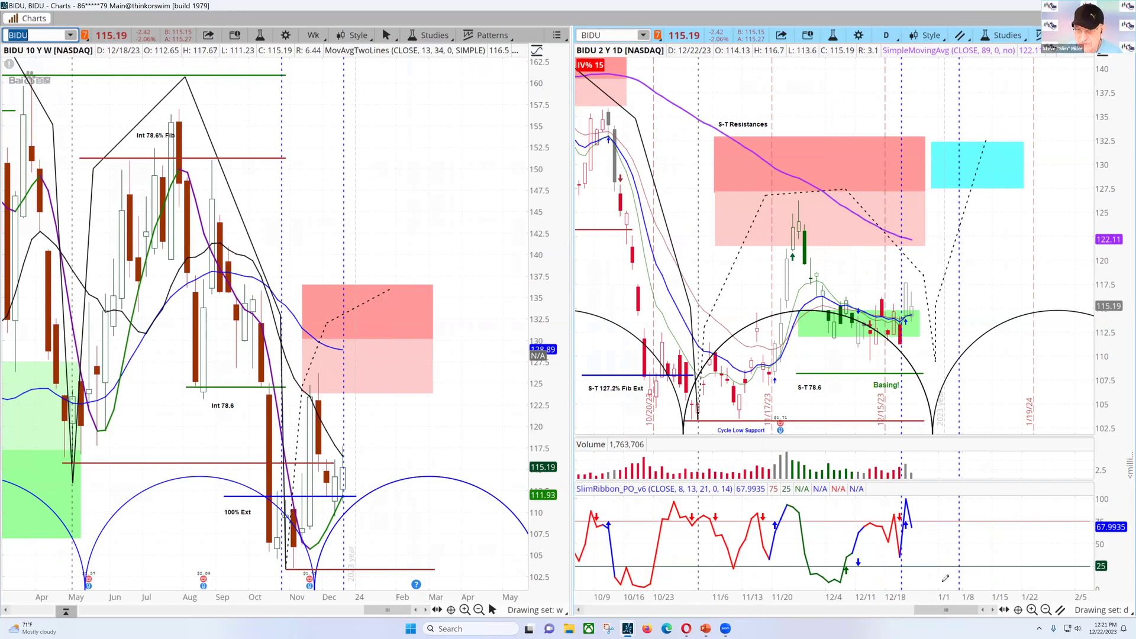
mouse_move(704, 629)
click(705, 583)
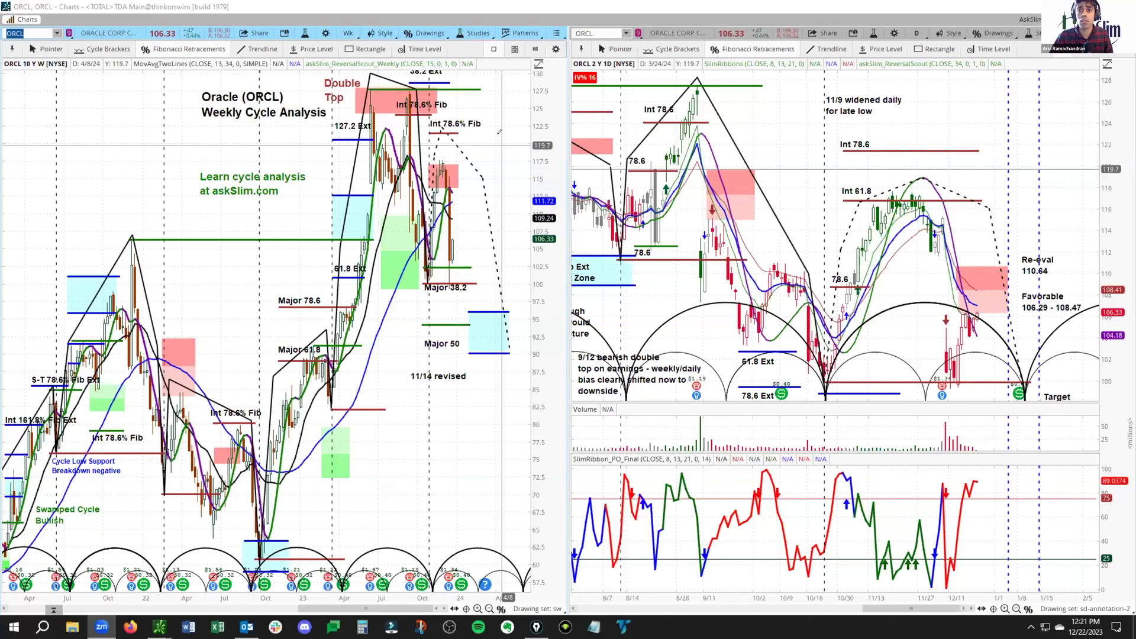
- Maximize the weekly Oracle (ORCL) chart cell
click(554, 39)
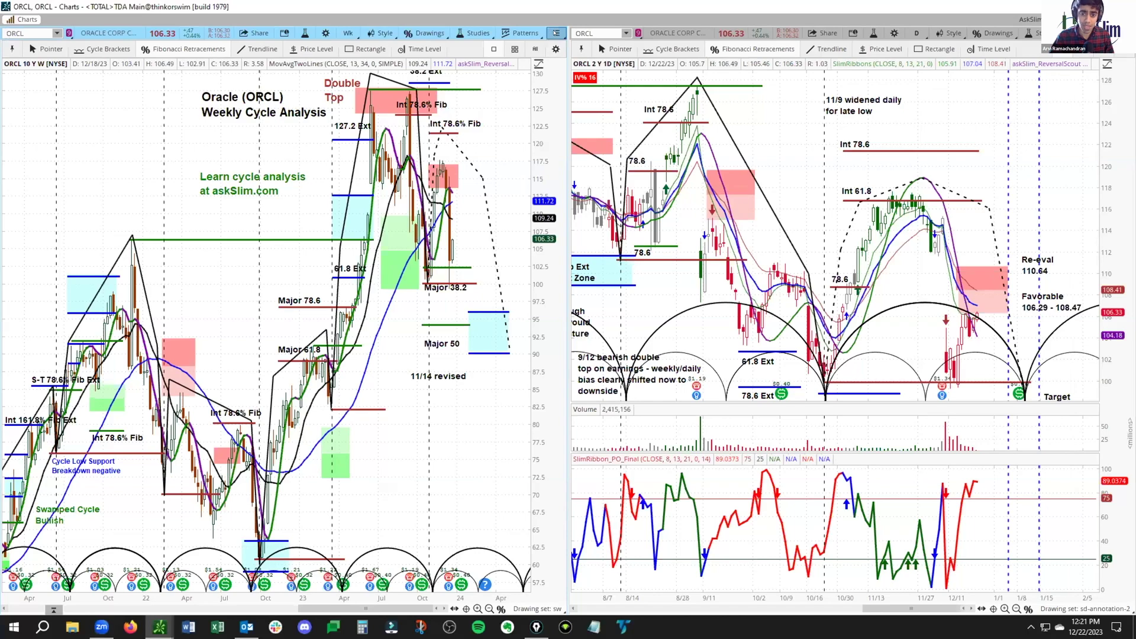
click(555, 35)
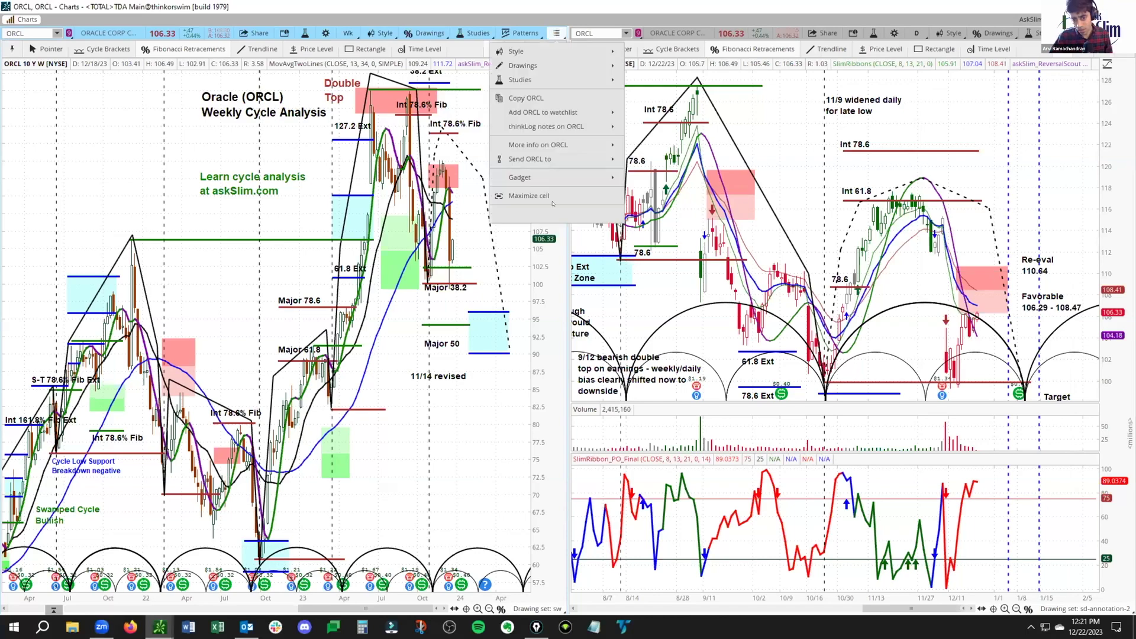
click(529, 195)
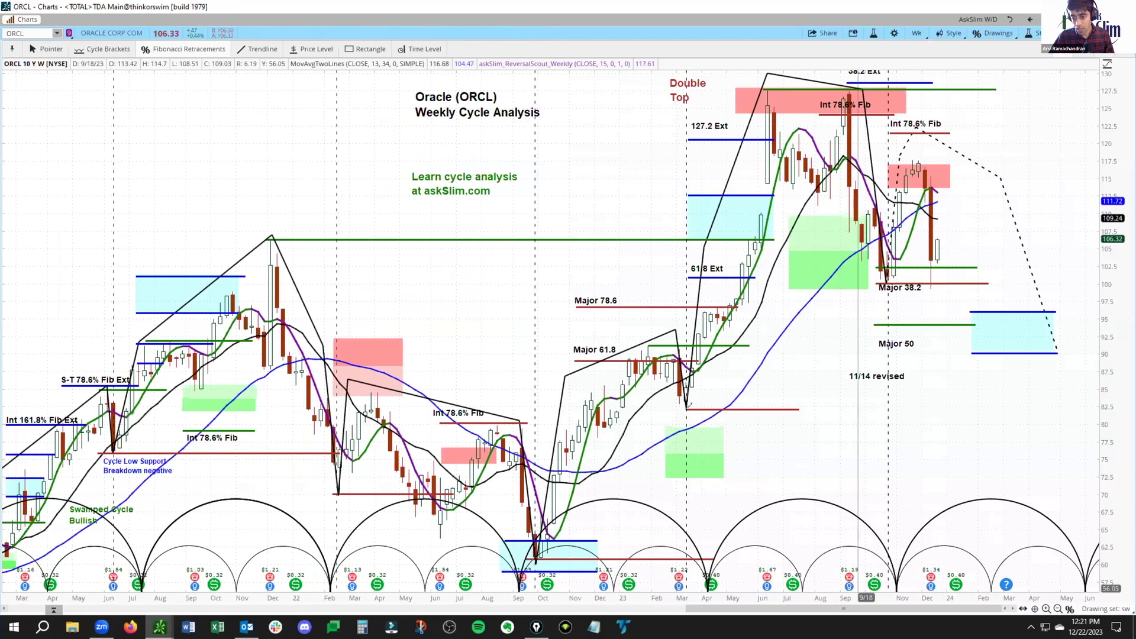
- Draw arrows on the weekly ORCL chart marking the 2023 rally from the March low to the June high and the cycle lows
mouse_move(671, 415)
mouse_down()
mouse_move(752, 89)
mouse_move(744, 62)
mouse_move(755, 80)
mouse_up()
drag(597, 306, 617, 344)
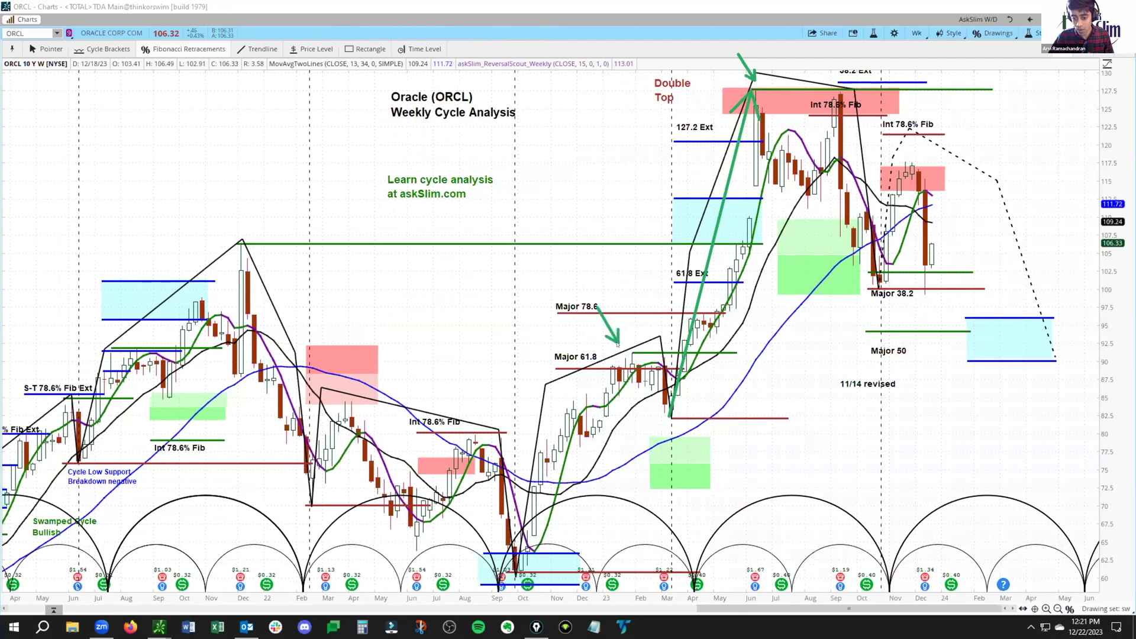
drag(867, 350, 874, 297)
drag(642, 488, 674, 420)
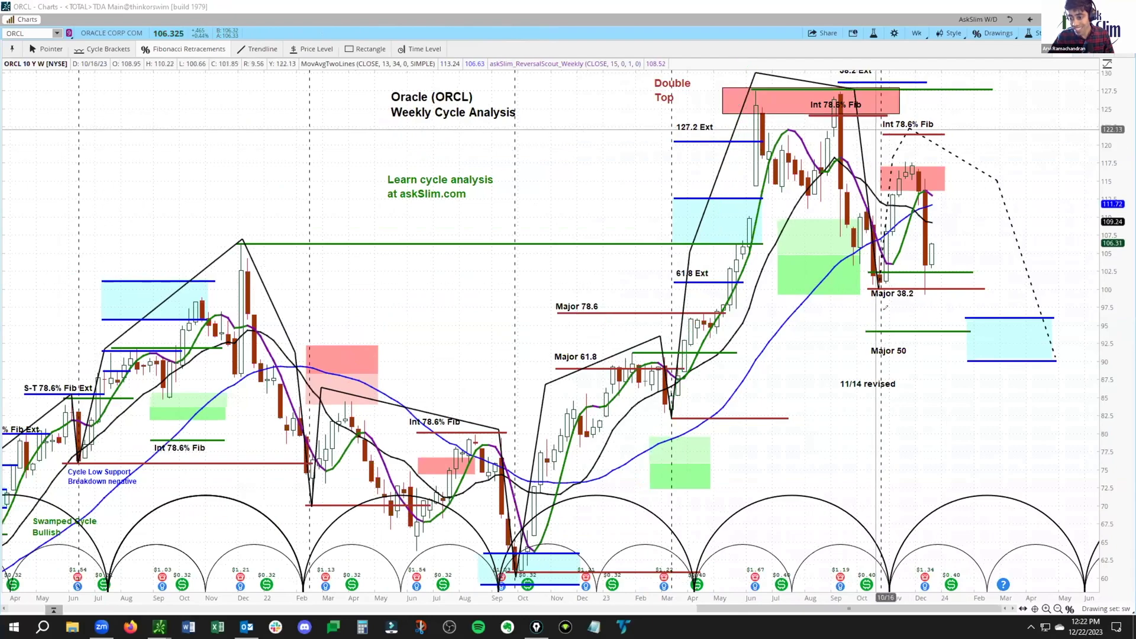
- Draw arrows along the current weekly cycle's rise and across the double top, then undo both
drag(888, 536, 910, 493)
drag(747, 87, 906, 86)
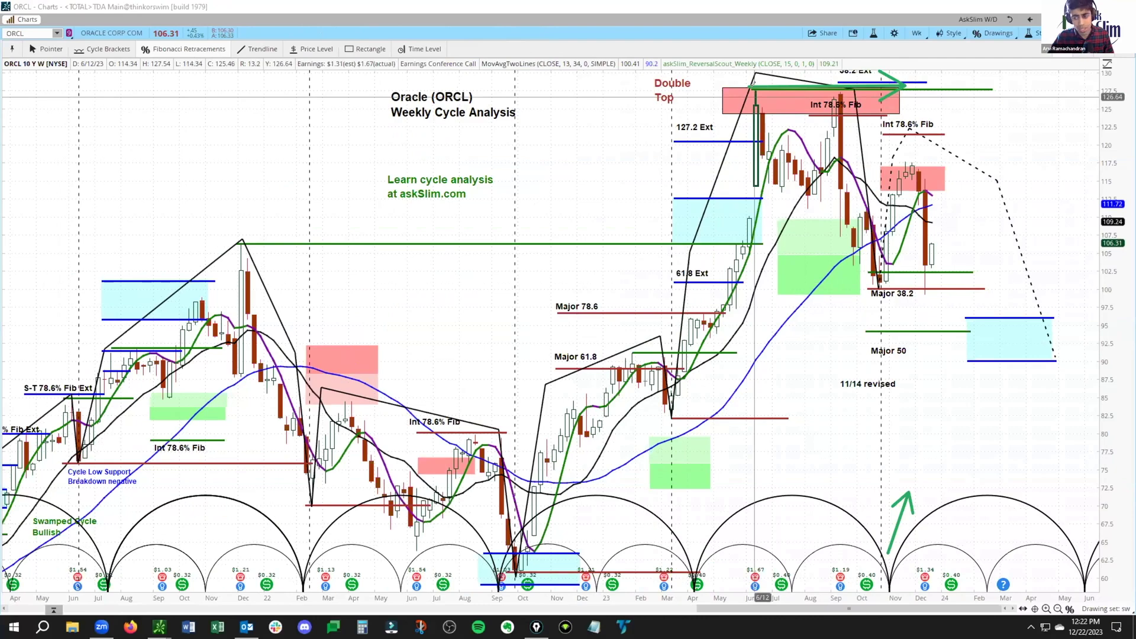
key(ctrl+z)
key(ctrl+z)
- Mark the current weekly cycle's peak and the Major 38.2 support line with arrows, then clear the marks
drag(871, 132, 895, 157)
drag(948, 126, 925, 145)
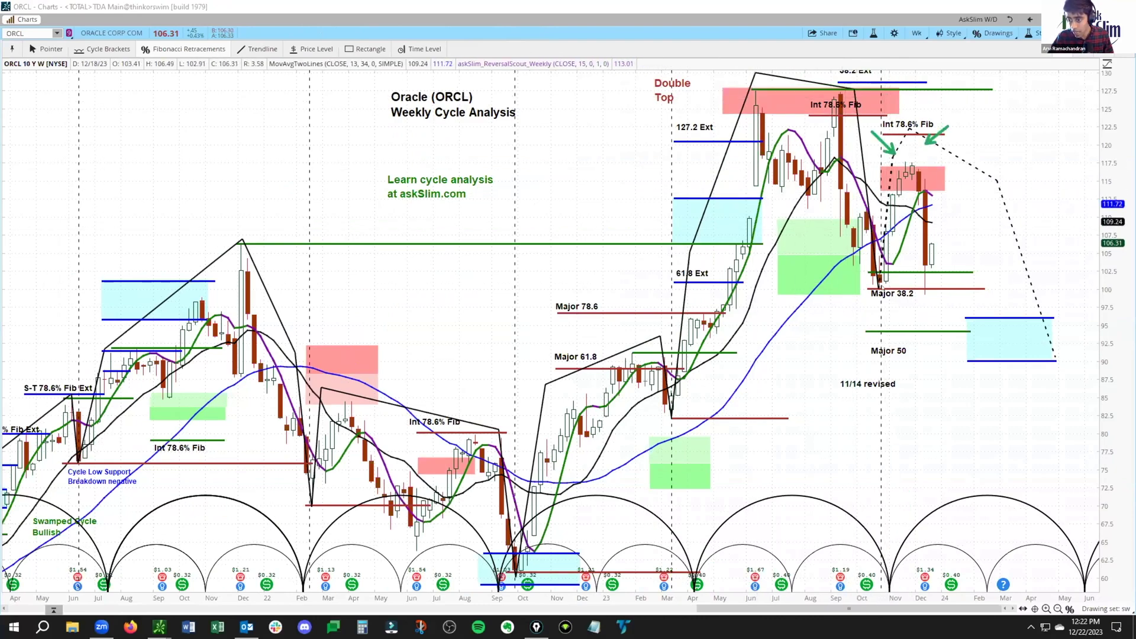
mouse_move(876, 290)
mouse_down()
mouse_move(959, 289)
mouse_move(934, 303)
mouse_up()
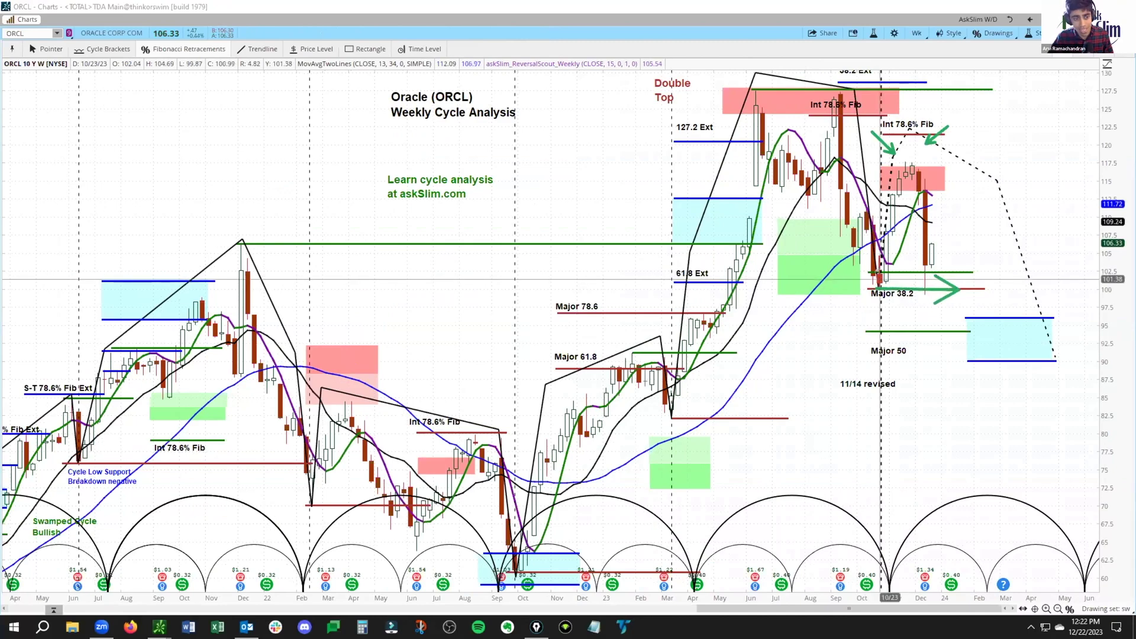
key(Escape)
- Point arrows at the weekly peak and trace the current cycle's rise, plateau and decline along its arc, then clear them
drag(880, 130, 915, 153)
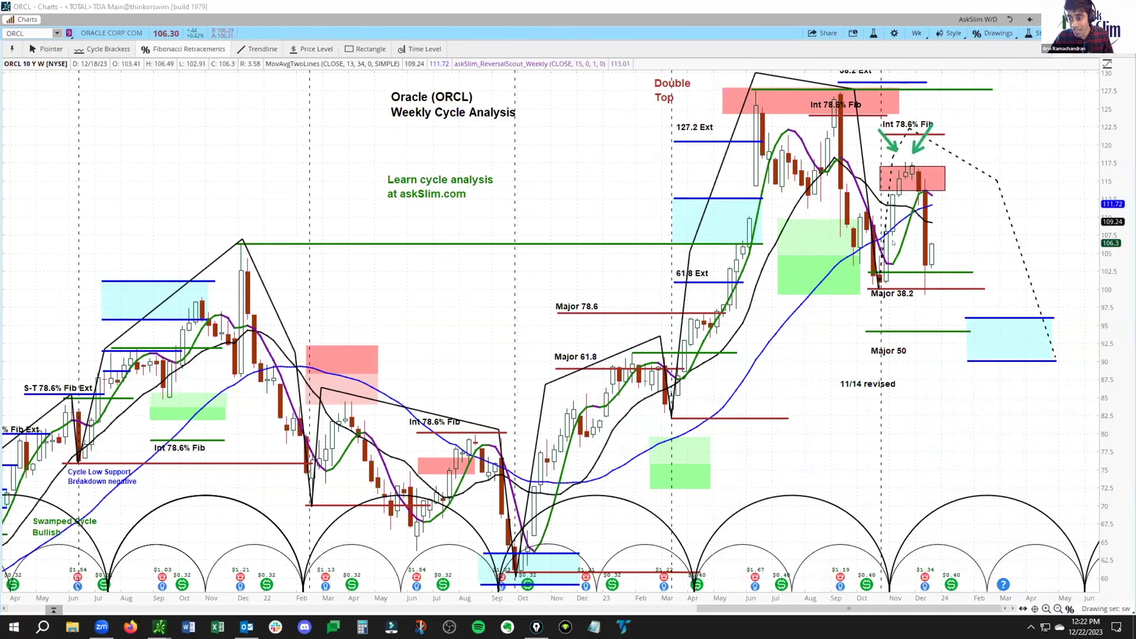
mouse_move(899, 535)
mouse_down()
mouse_move(917, 486)
mouse_move(970, 485)
mouse_move(1076, 570)
mouse_up()
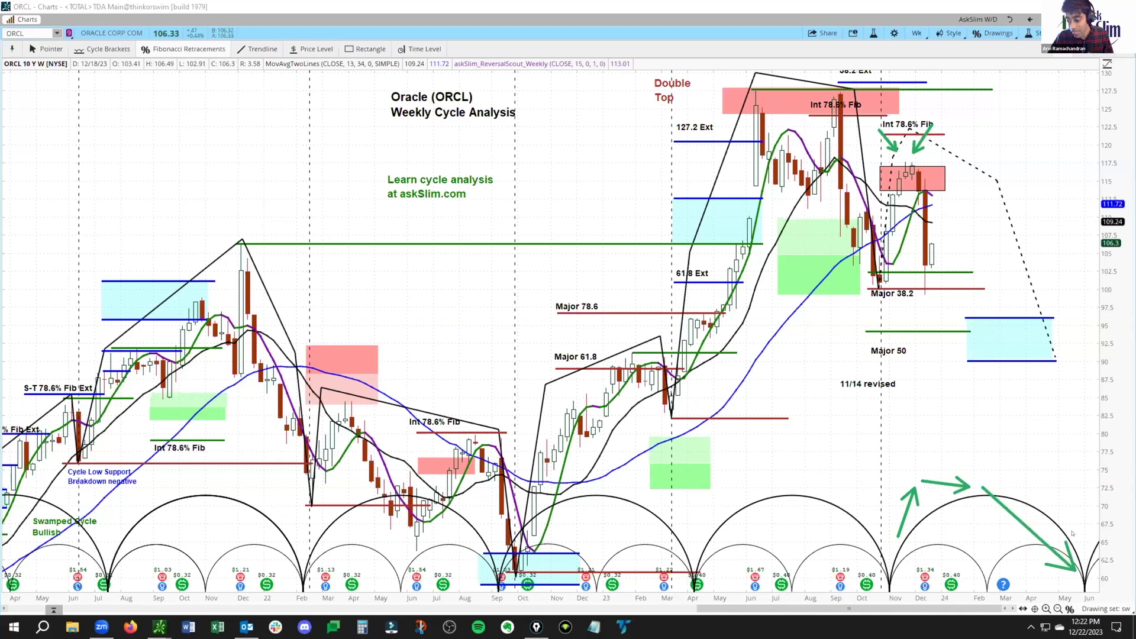
key(Escape)
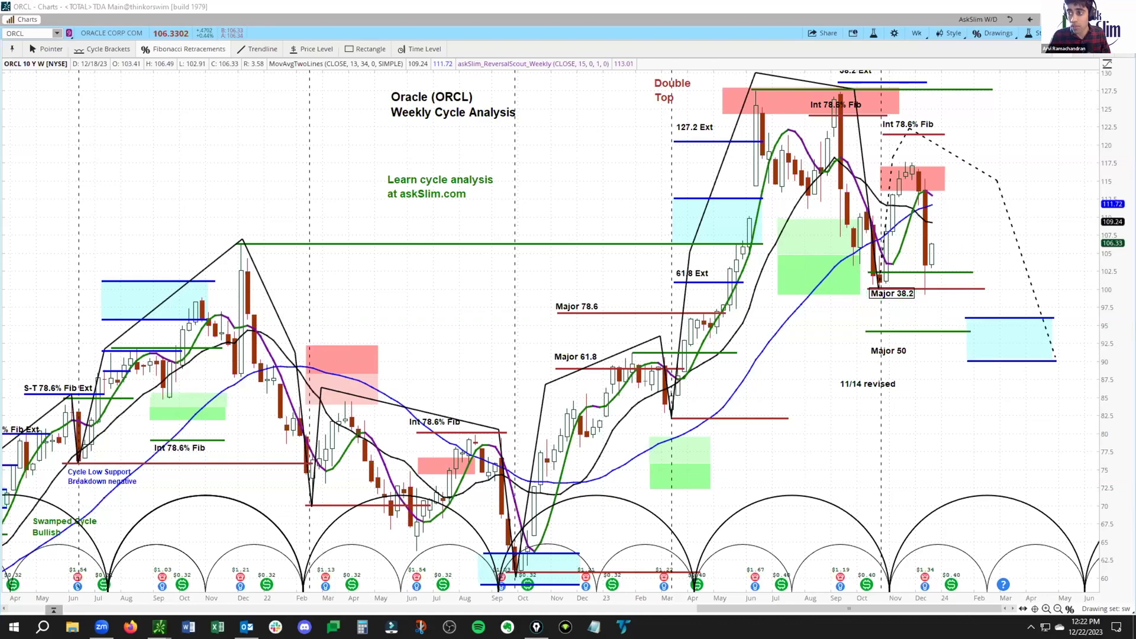
- Show the daily ORCL chart from June onward and mark the September–October decline and rebound with arrows and a rectangle, then erase the marks
key(alt+Tab)
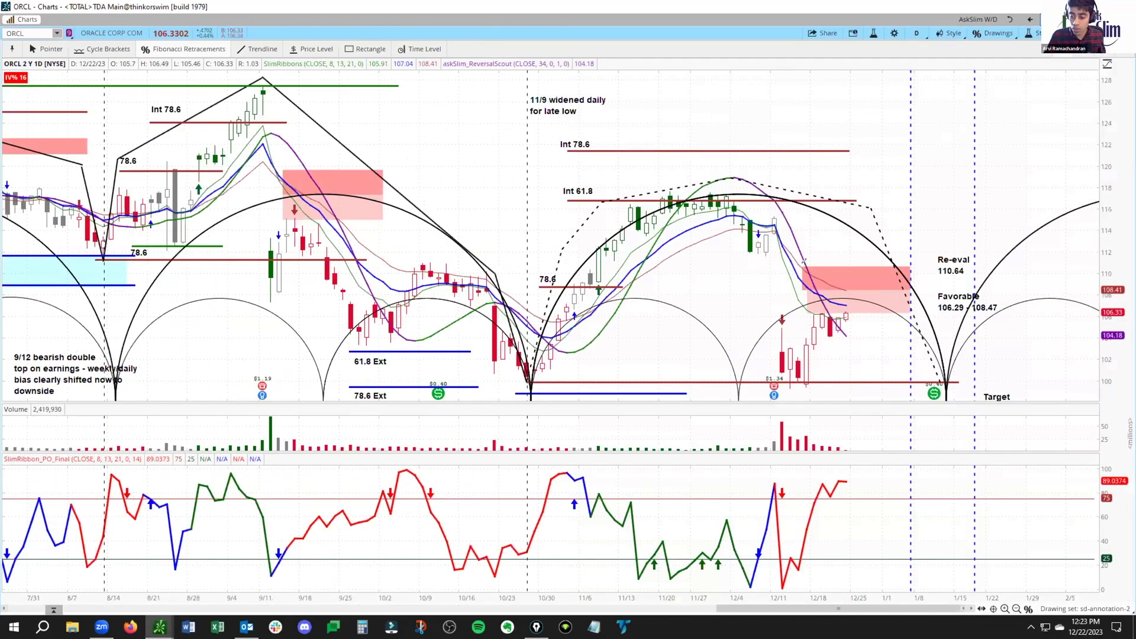
drag(781, 573, 893, 361)
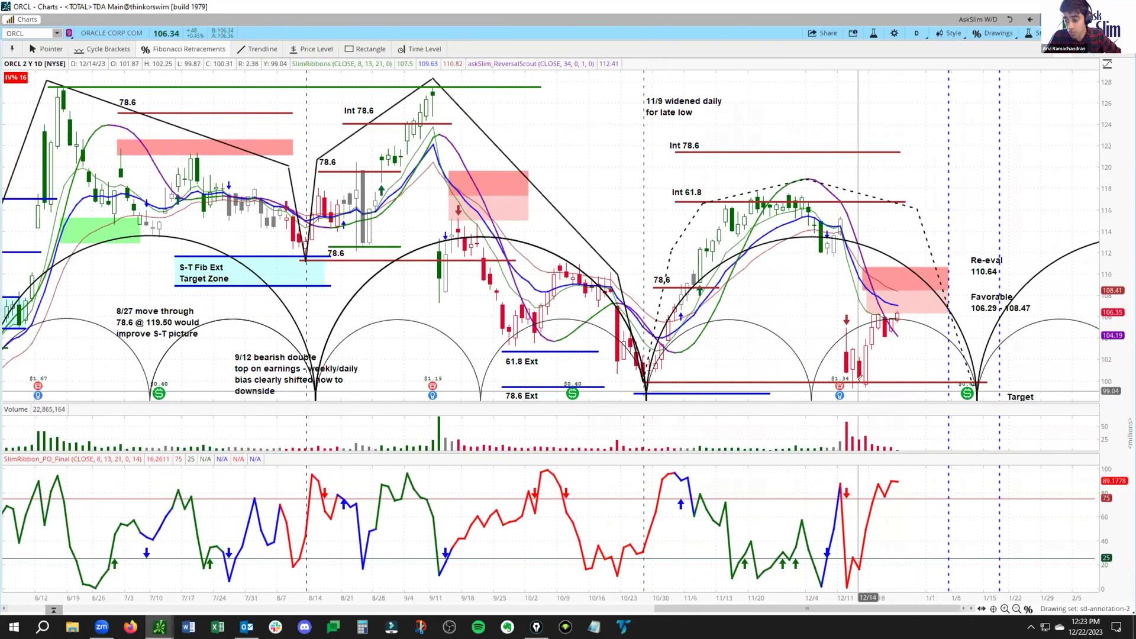
drag(507, 228, 608, 376)
mouse_move(458, 248)
mouse_down()
mouse_move(507, 361)
mouse_move(570, 304)
mouse_up()
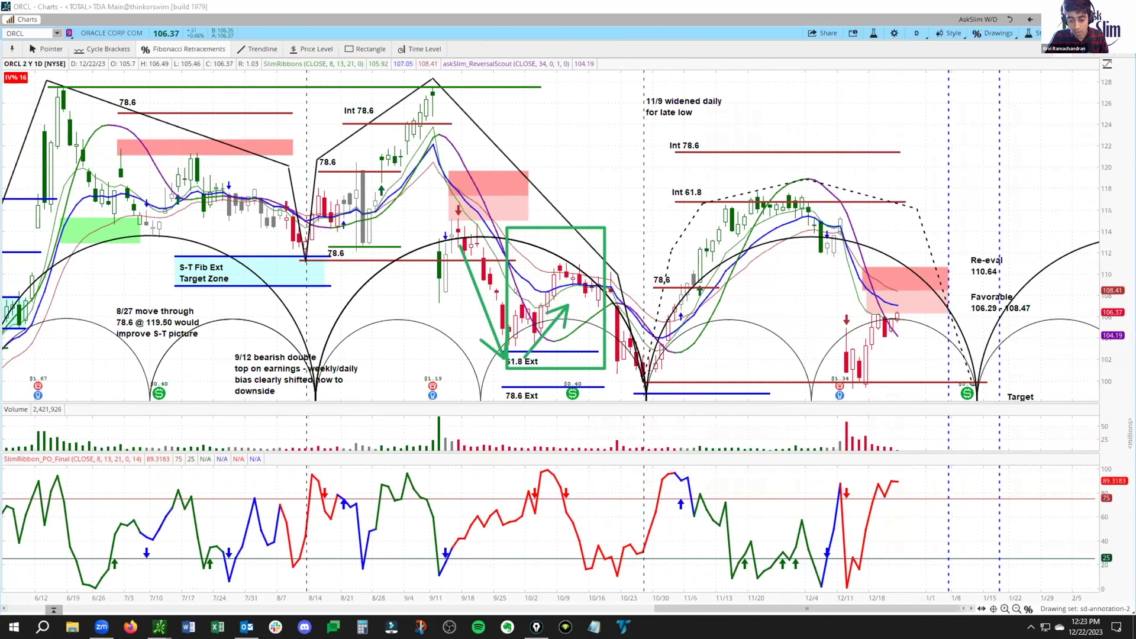
drag(619, 264, 648, 374)
key(e)
- Draw arrows for the December drop to support, the rebound and the projected decline into the January cycle low, then clear them
drag(791, 250, 832, 376)
drag(645, 382, 855, 382)
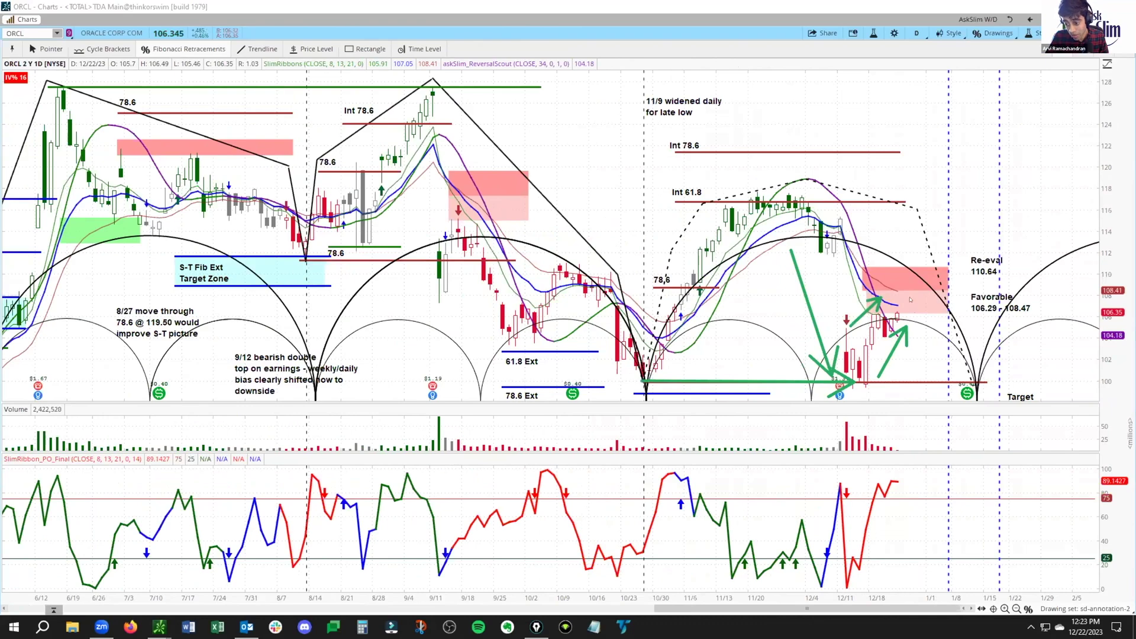
drag(965, 339, 980, 380)
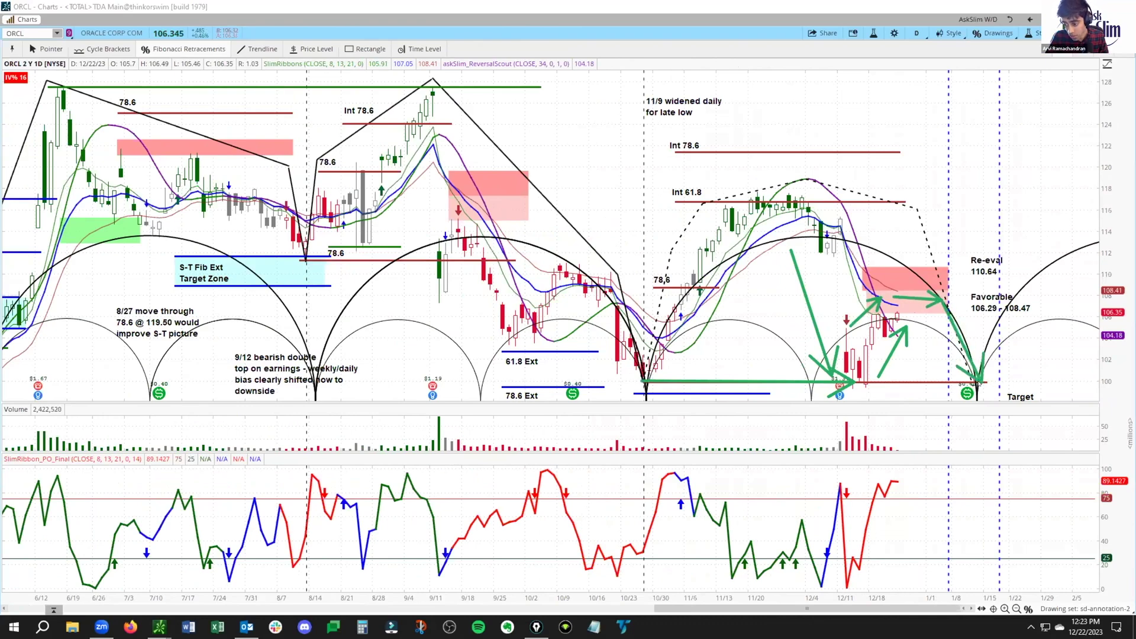
key(Escape)
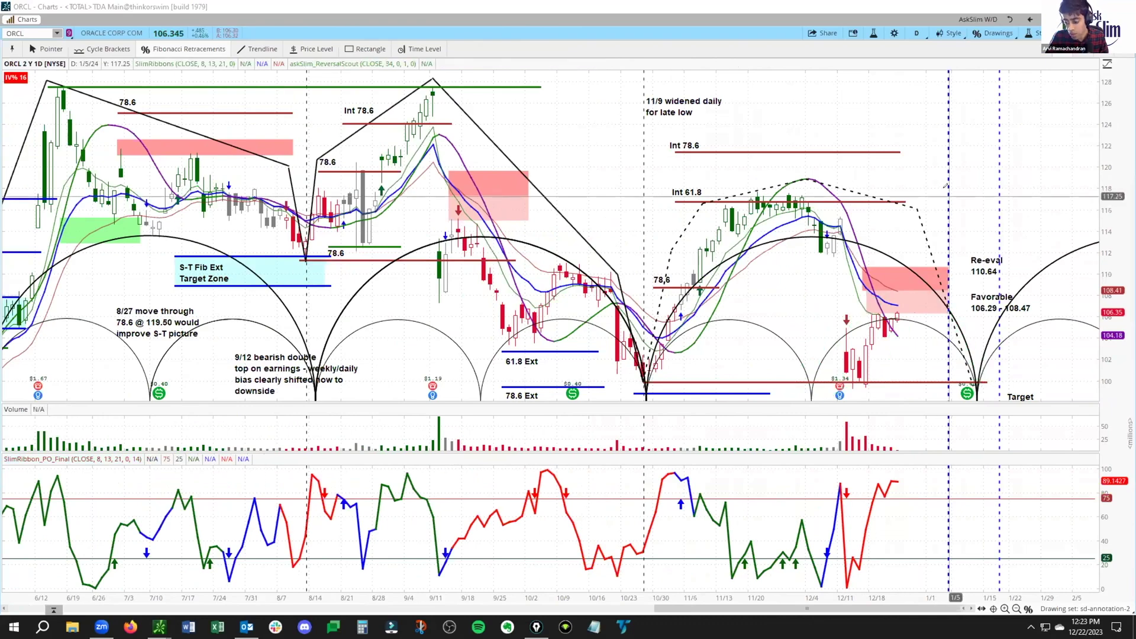
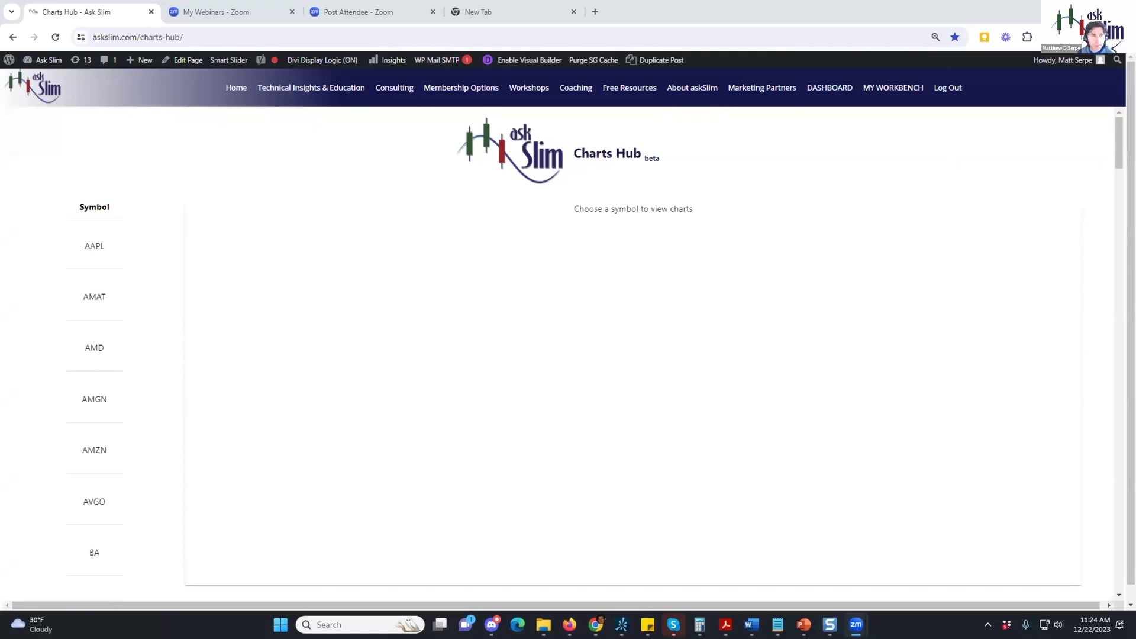
- Browse the Charts Hub symbol list and open the weekly cycle analysis chart for AMAT
scroll(135, 240, down, 6)
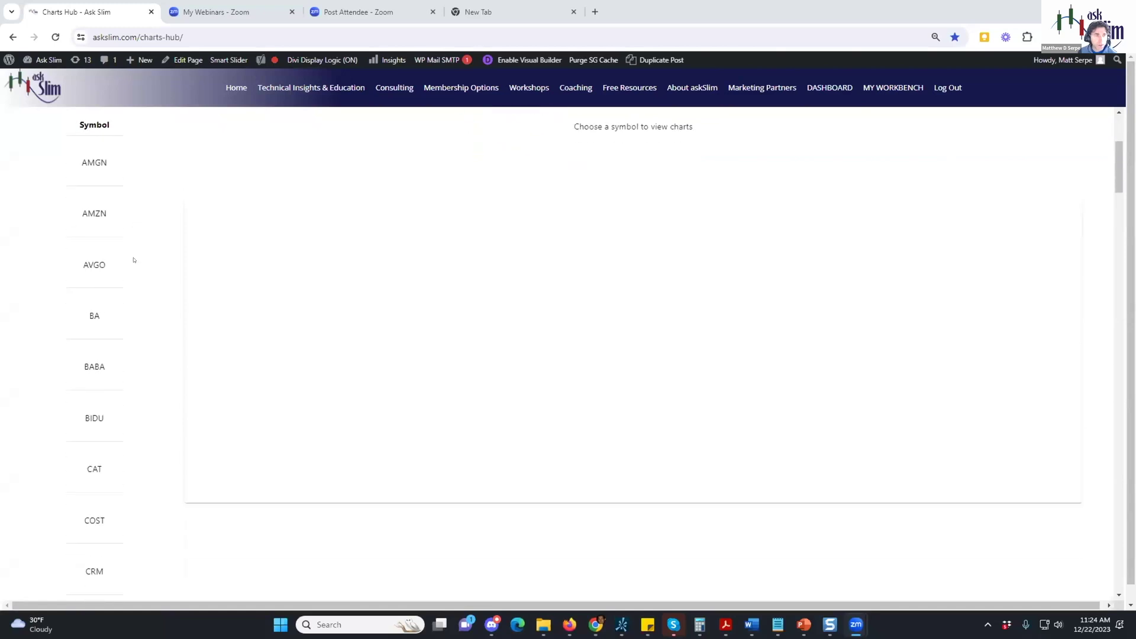
scroll(135, 278, down, 15)
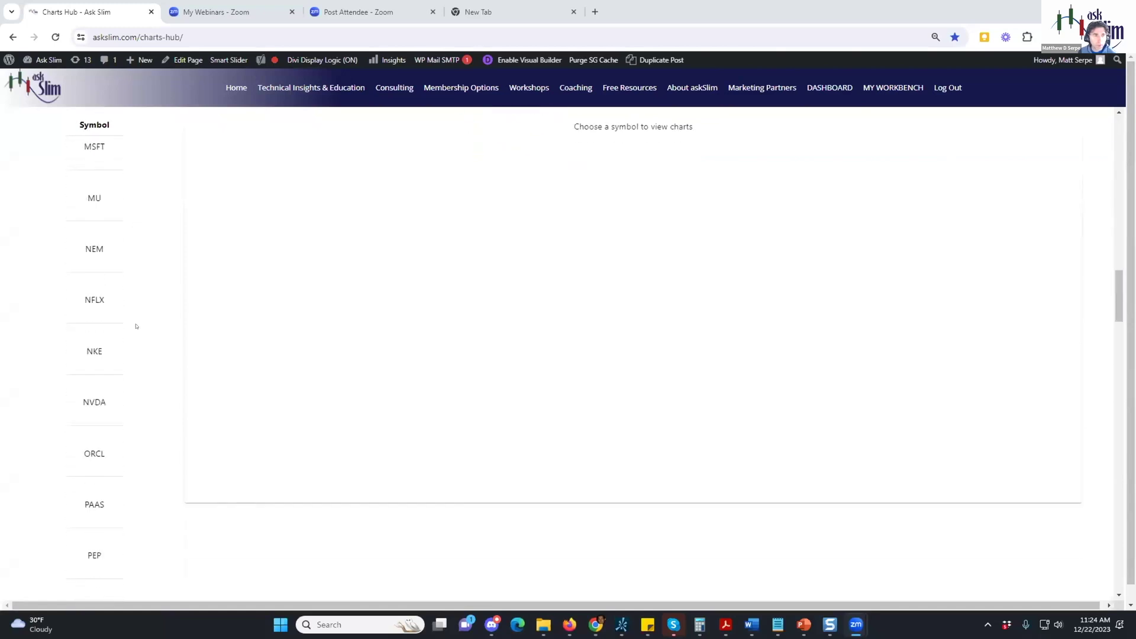
scroll(135, 326, up, 20)
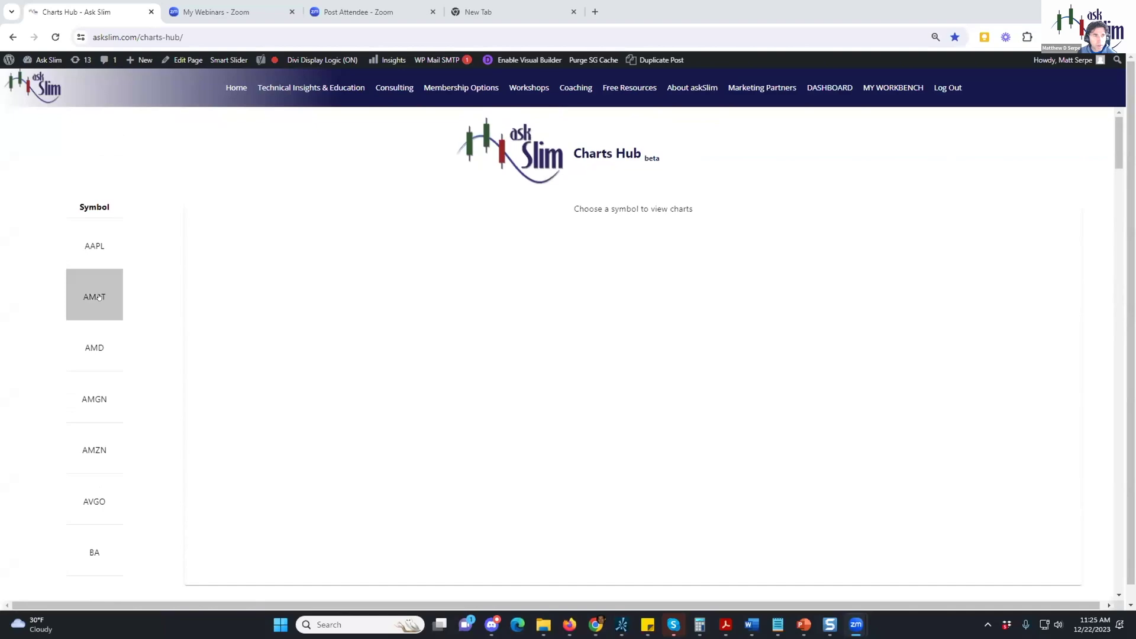
click(91, 297)
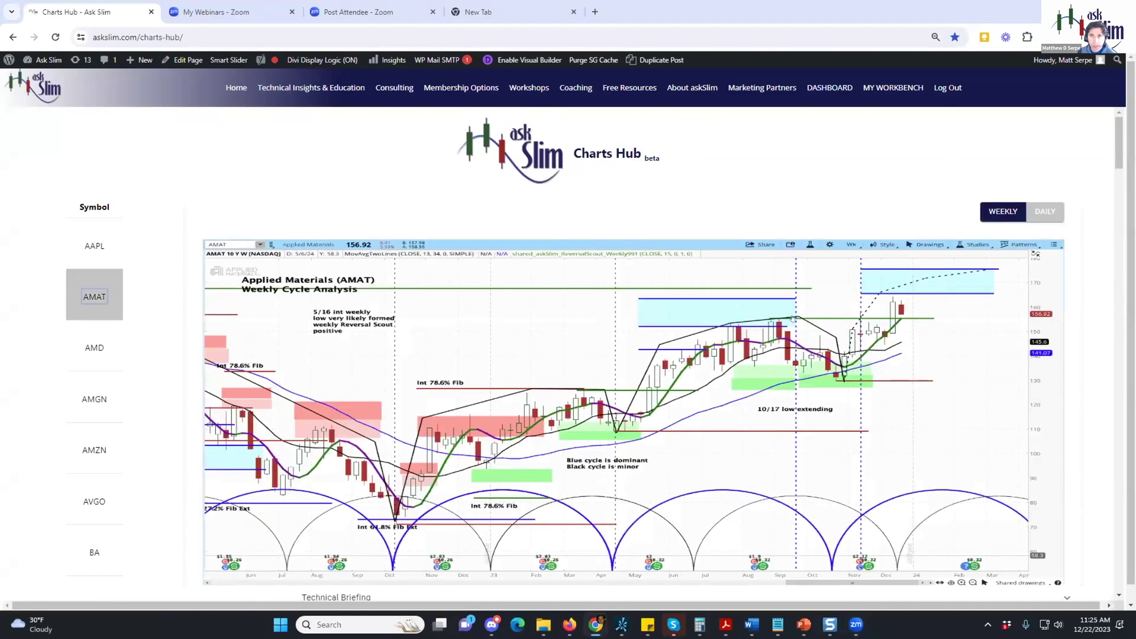
scroll(808, 317, down, 1)
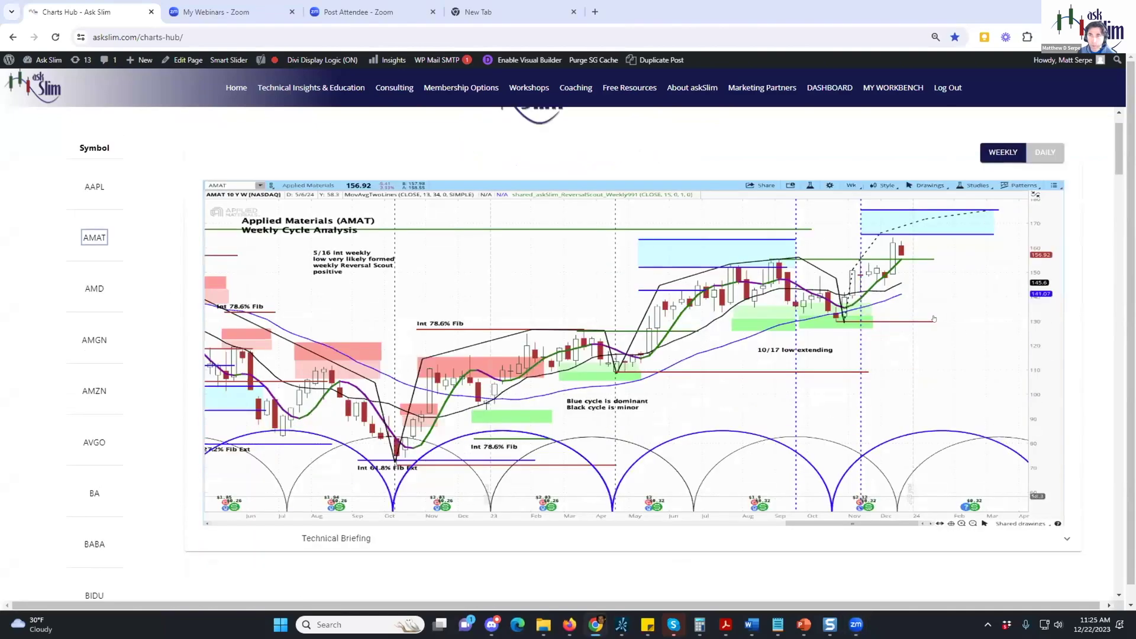
- Show AMAT's daily chart, then display its weekly and daily charts side by side
click(1051, 268)
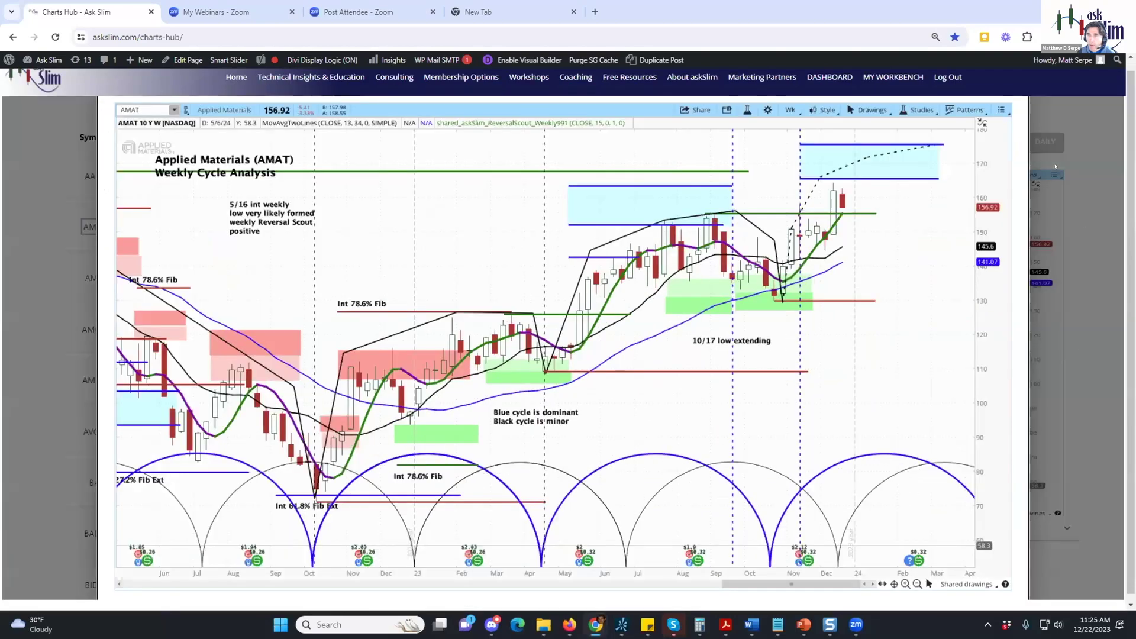
click(997, 137)
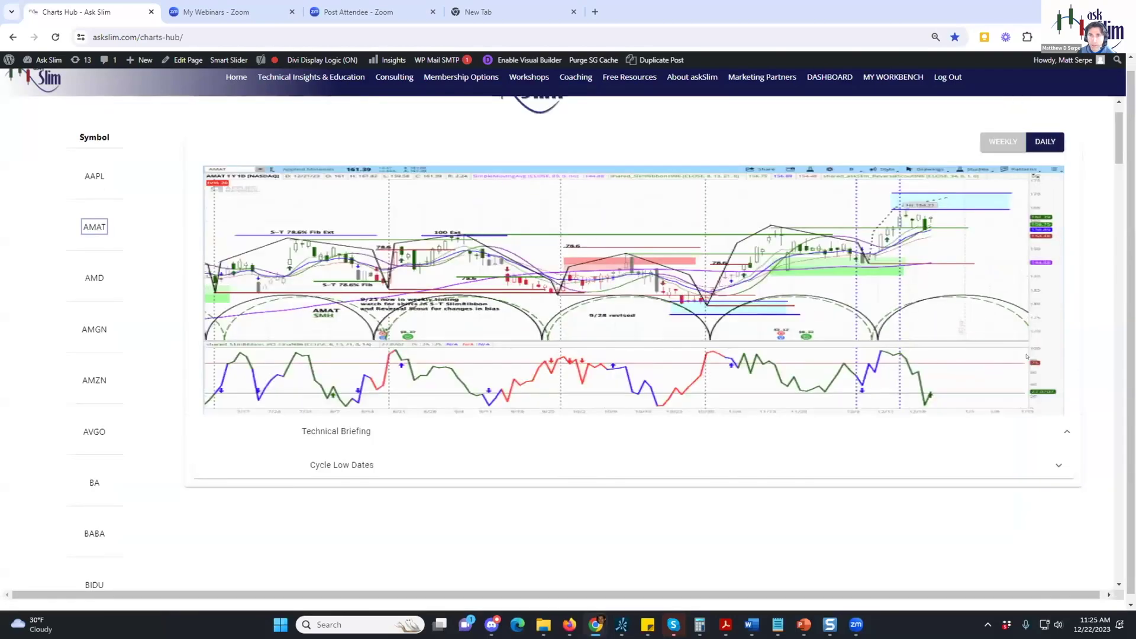
click(1075, 270)
click(1015, 140)
click(1010, 140)
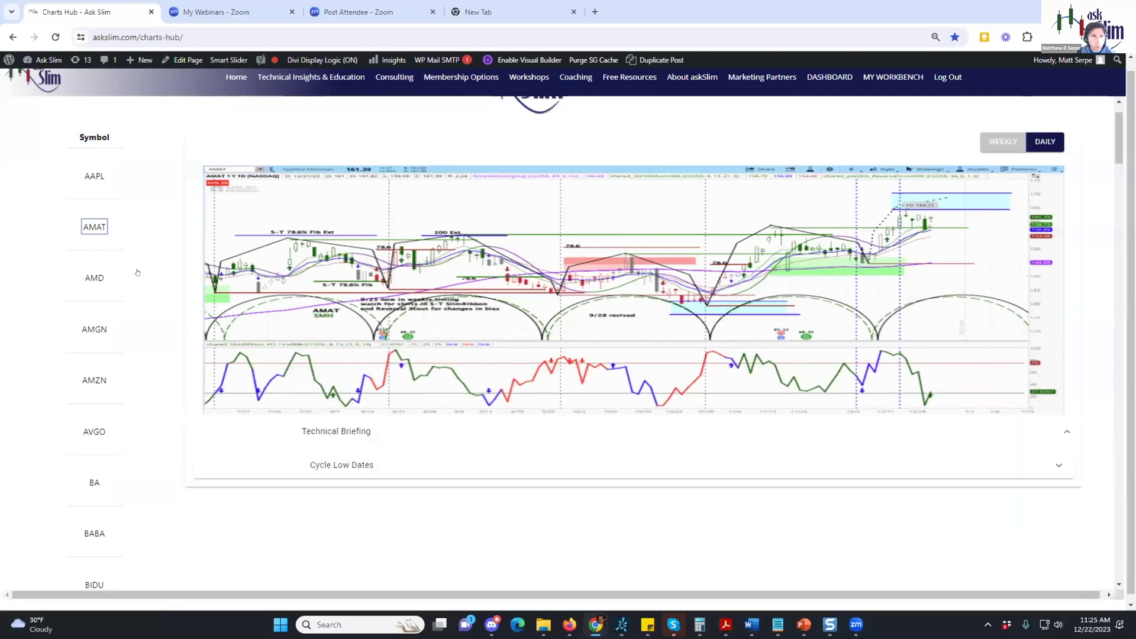
- Find FCX in the symbol list and load its weekly and daily charts
scroll(124, 340, down, 5)
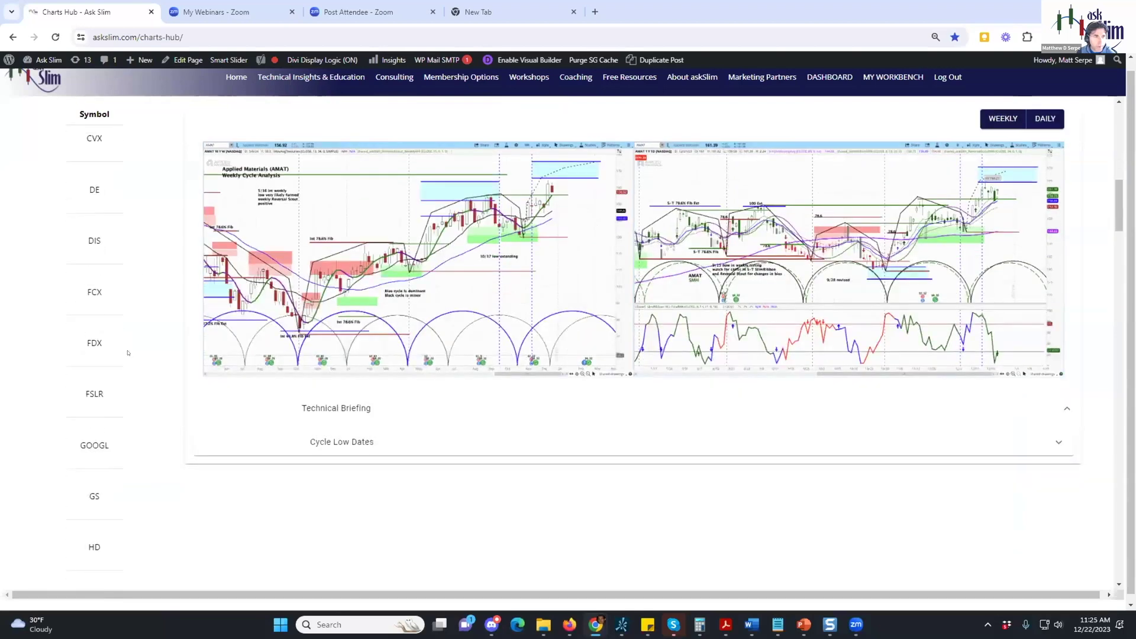
scroll(127, 353, down, 1)
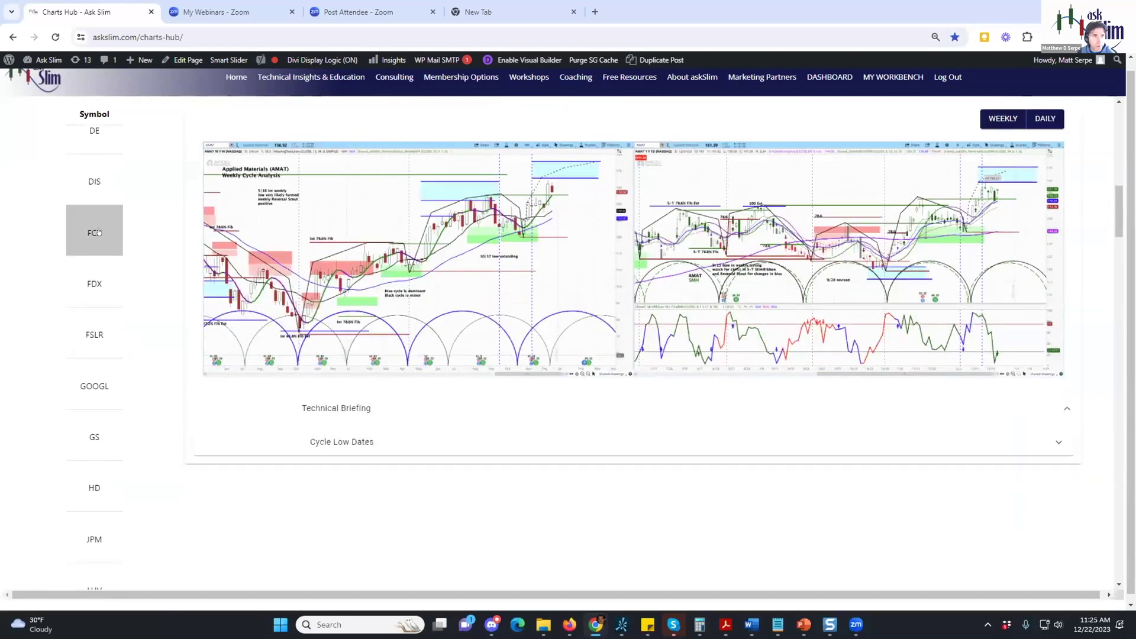
click(99, 232)
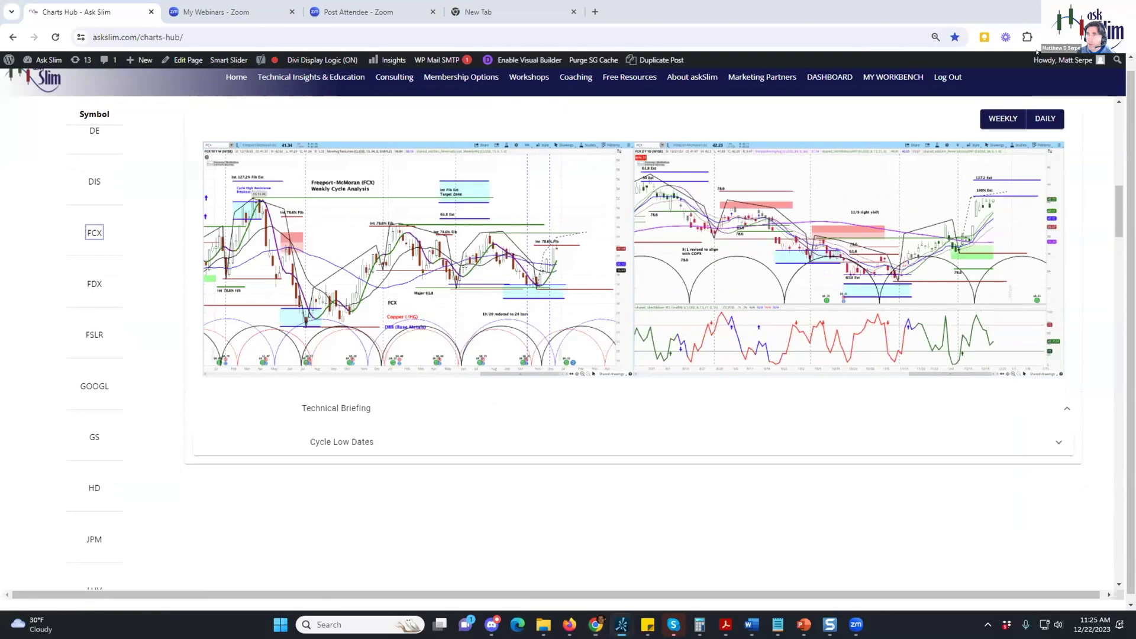
- Switch to thinkorswim and maximize the window with the FCX weekly cycle analysis chart
key(alt+Tab)
mouse_move(1100, 47)
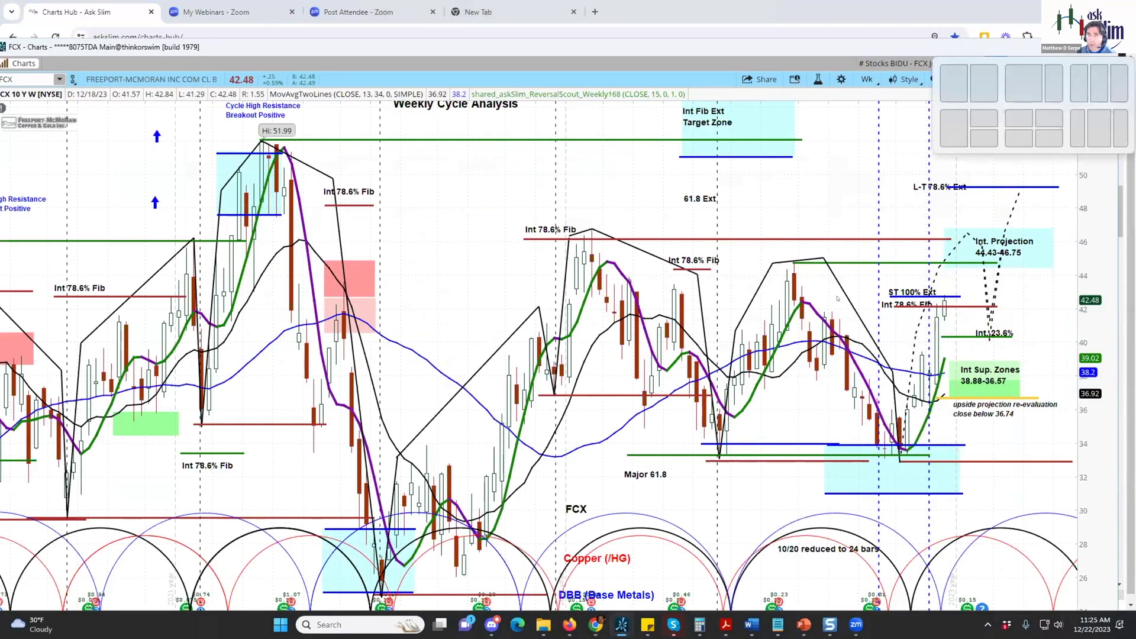
click(1100, 47)
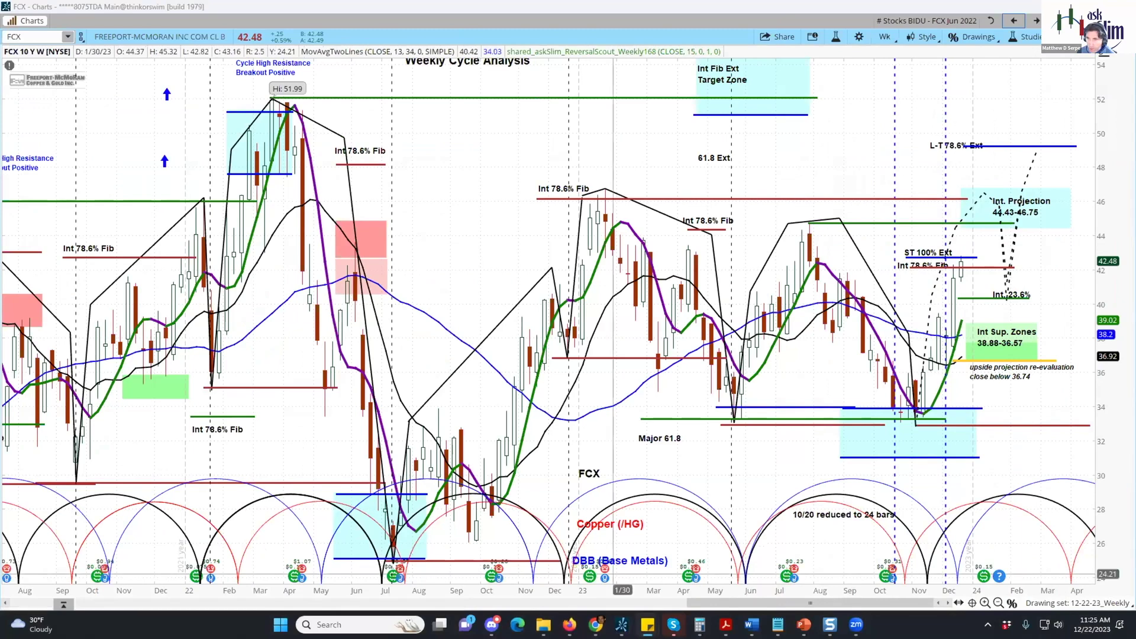
- Bring up the Core Trade Planning Questions and Why Bullish Directional Bias sticky notes, then close the planning questions note
click(647, 624)
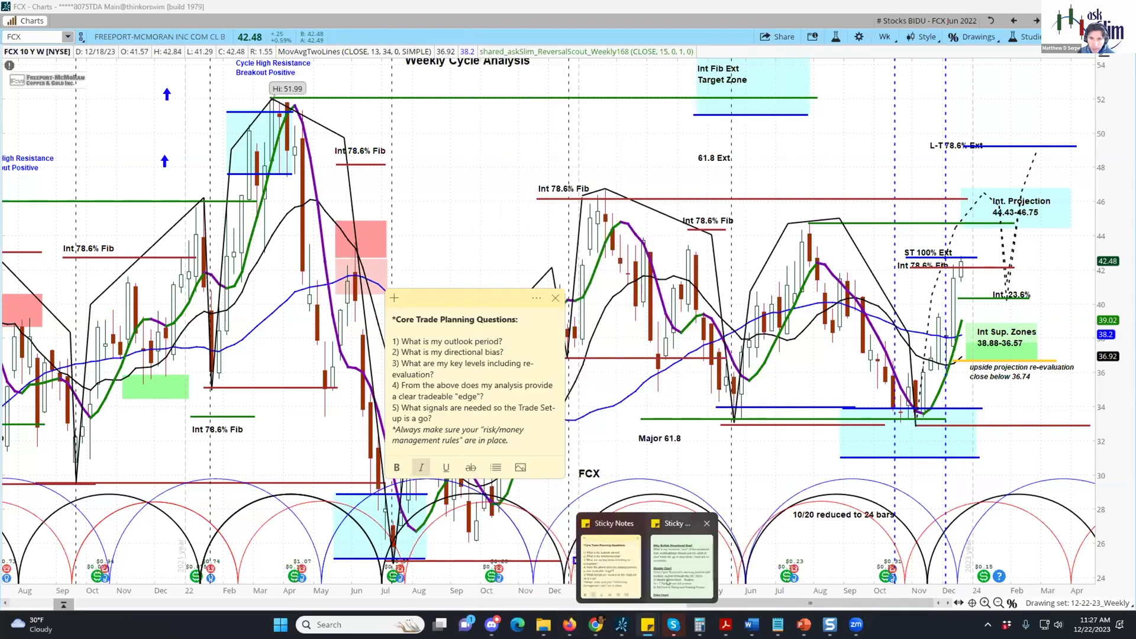
click(421, 468)
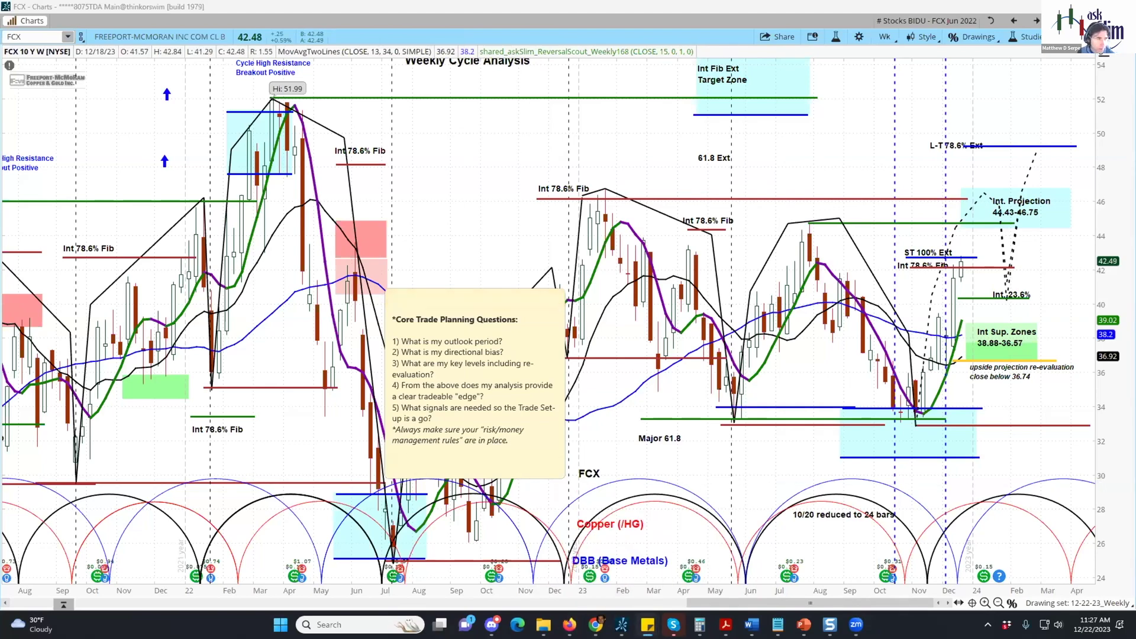
click(465, 299)
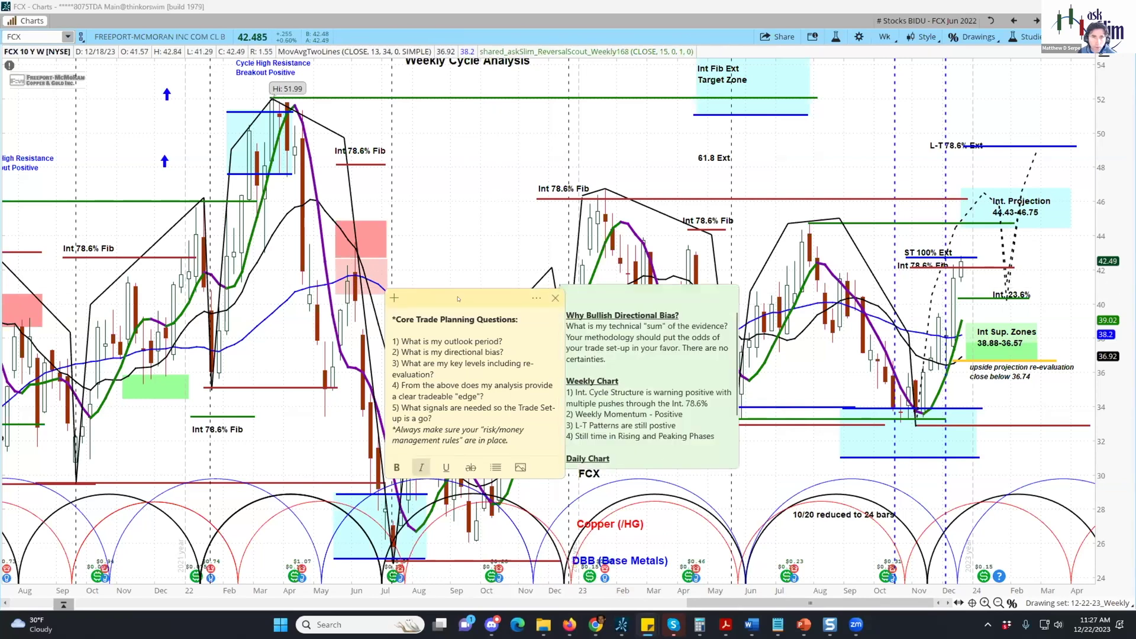
click(555, 298)
- Move the Why Bullish Directional Bias note clear of the recent candles, review it against the chart, then return to the full FCX chart
click(655, 290)
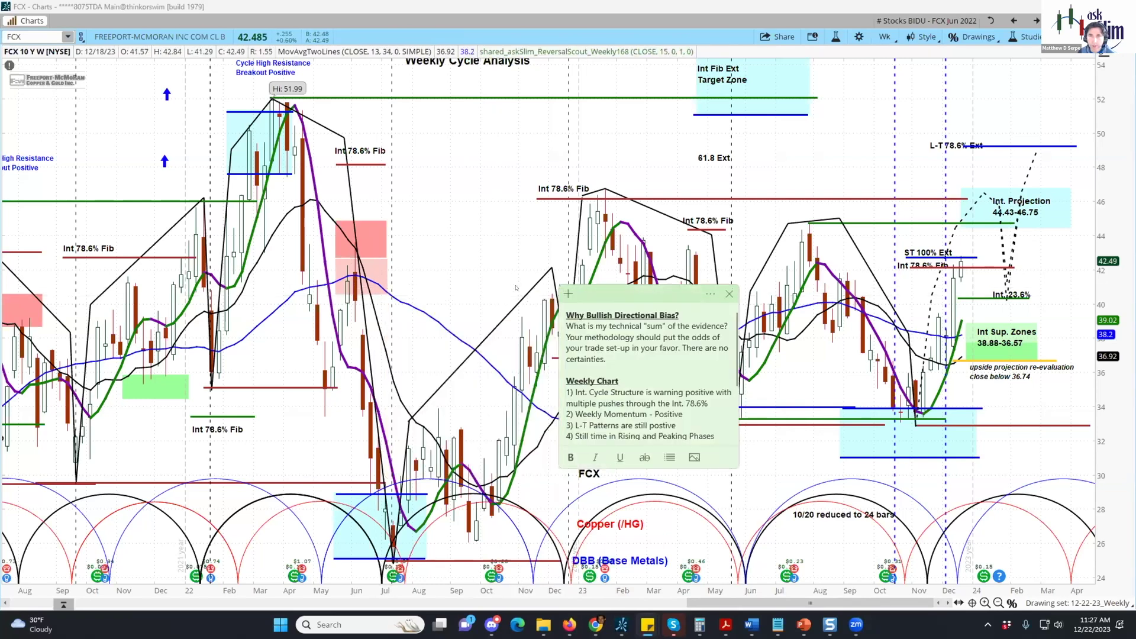
drag(630, 289, 463, 234)
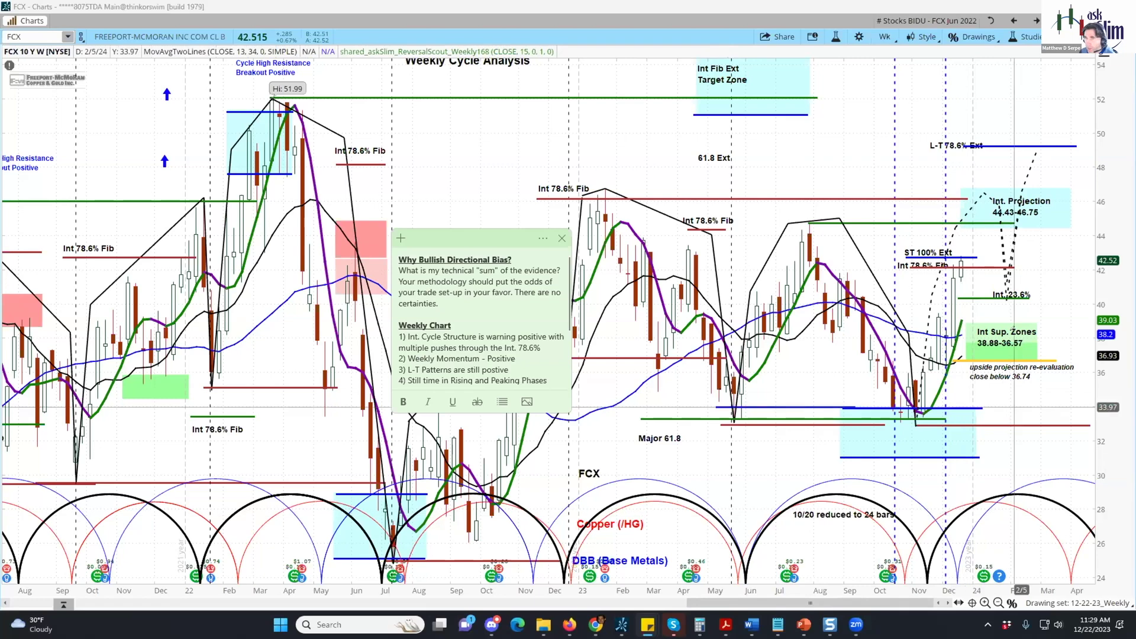
click(1019, 340)
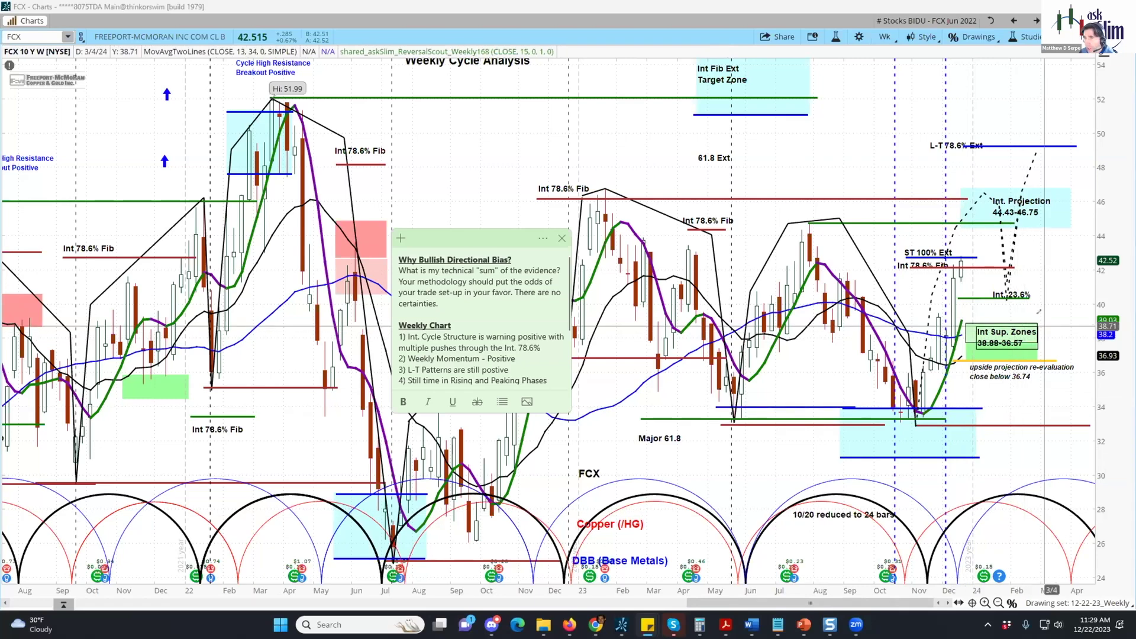
click(964, 302)
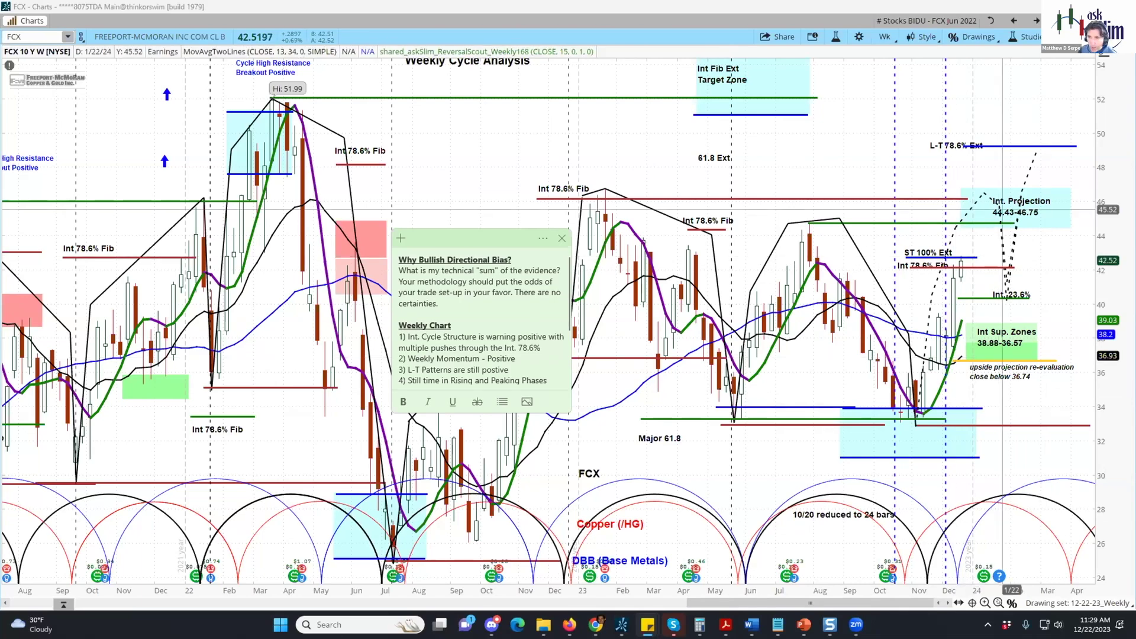
click(621, 624)
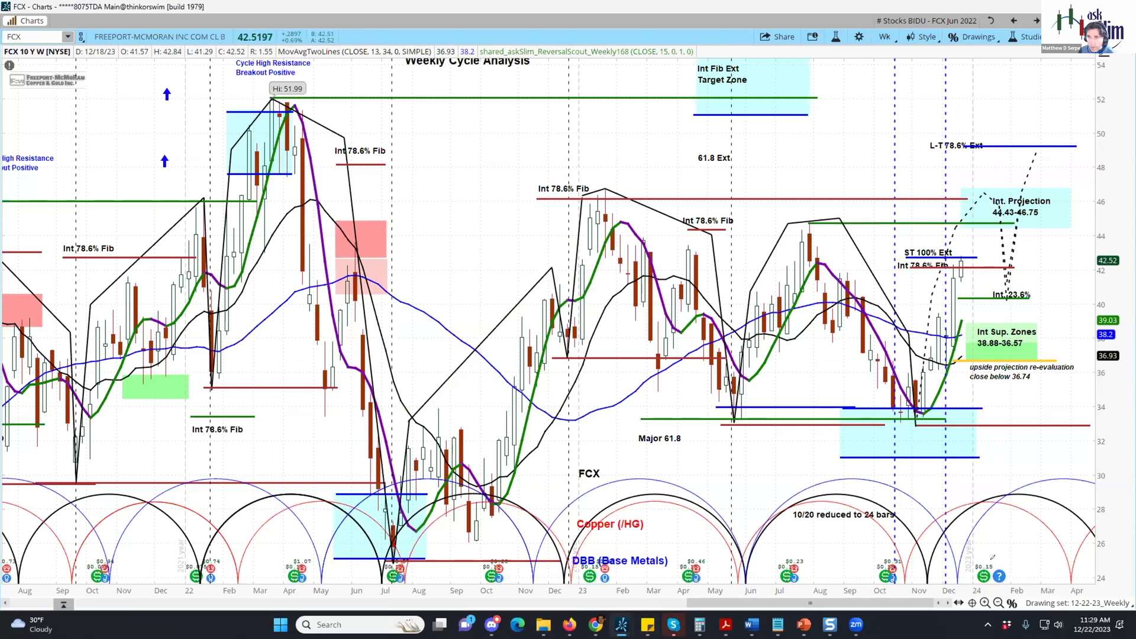
- Show the weekly FCX chart from mid-July 2022 through April 2024, with the price scale extended to include the L-T 78.6% Ext line
scroll(993, 557, down, 5)
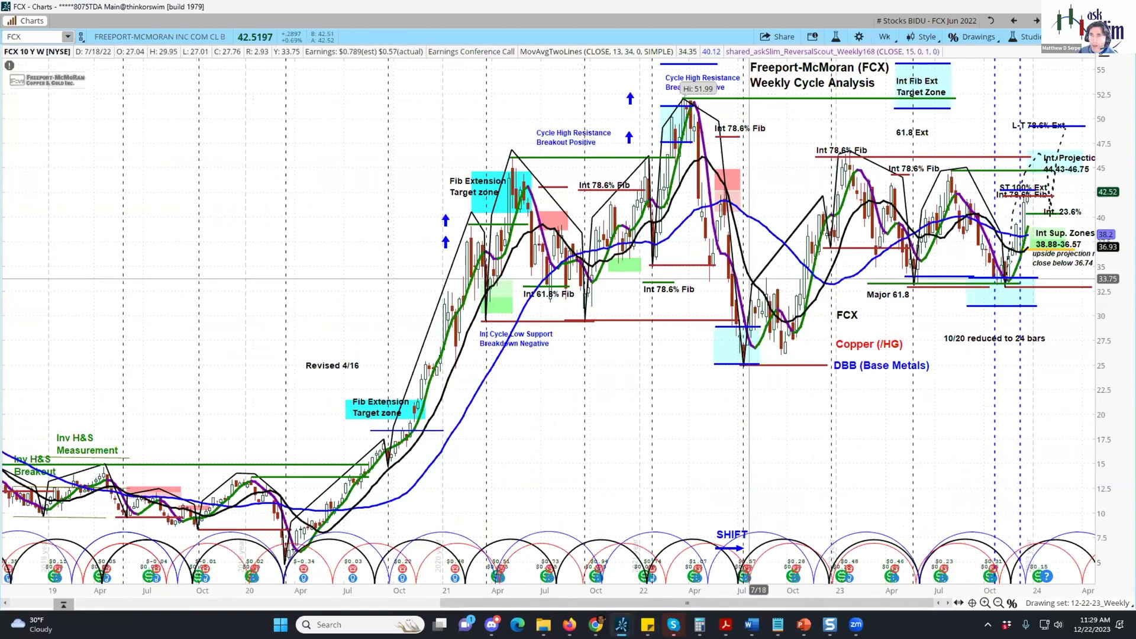
drag(749, 278, 1096, 278)
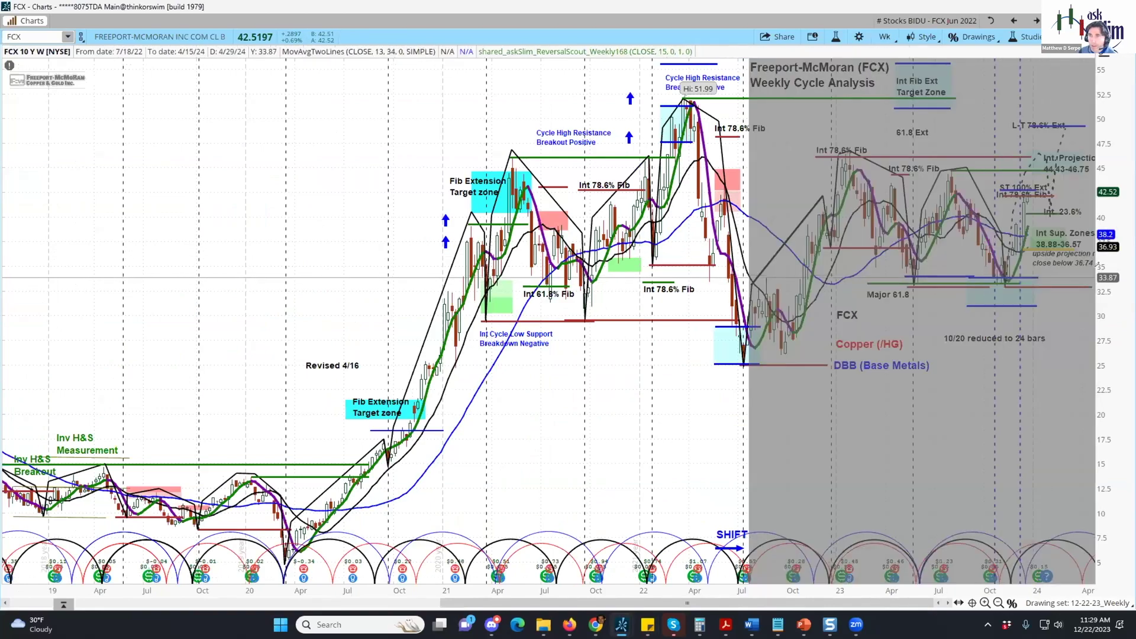
drag(1065, 319, 1065, 318)
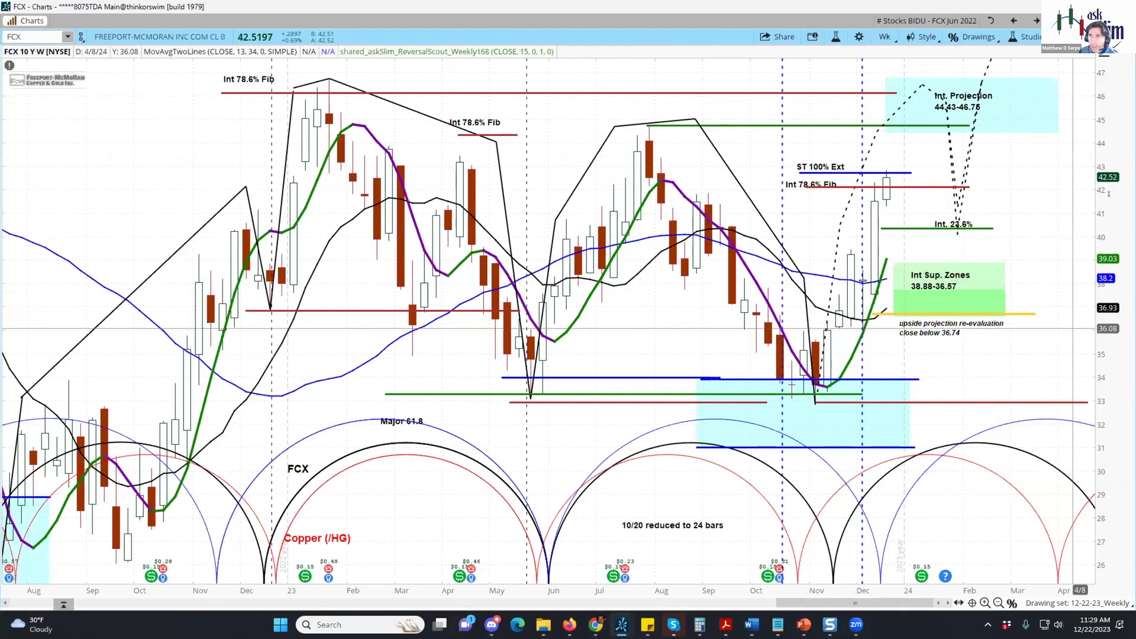
drag(1101, 216, 1093, 251)
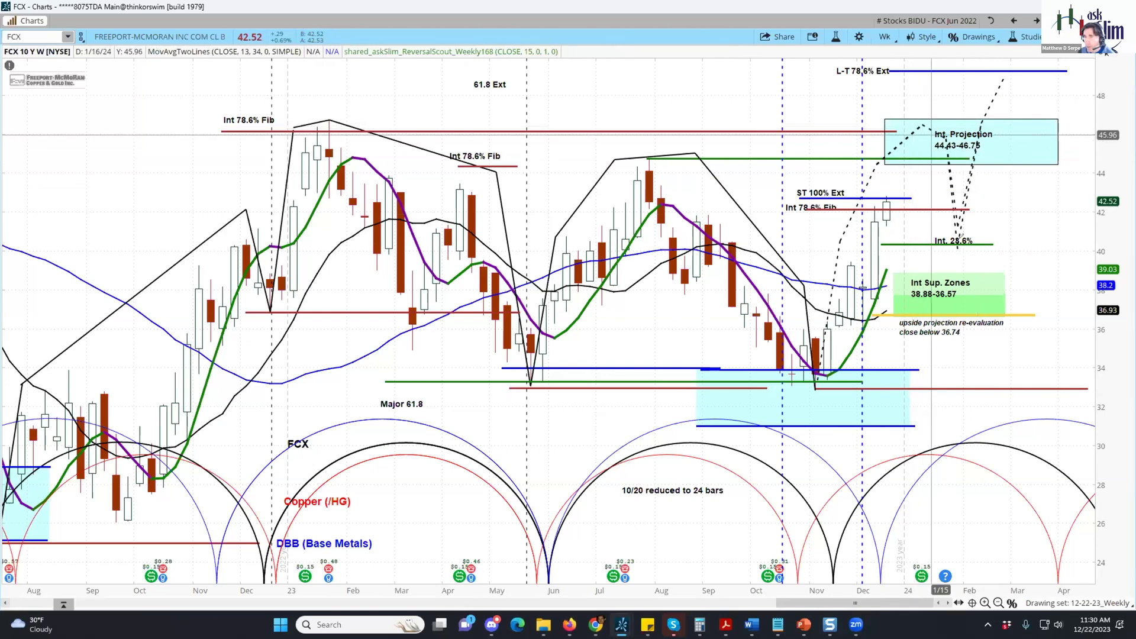
- Compare FCX's daily and weekly charts by switching between them, finishing on the daily chart
click(1036, 21)
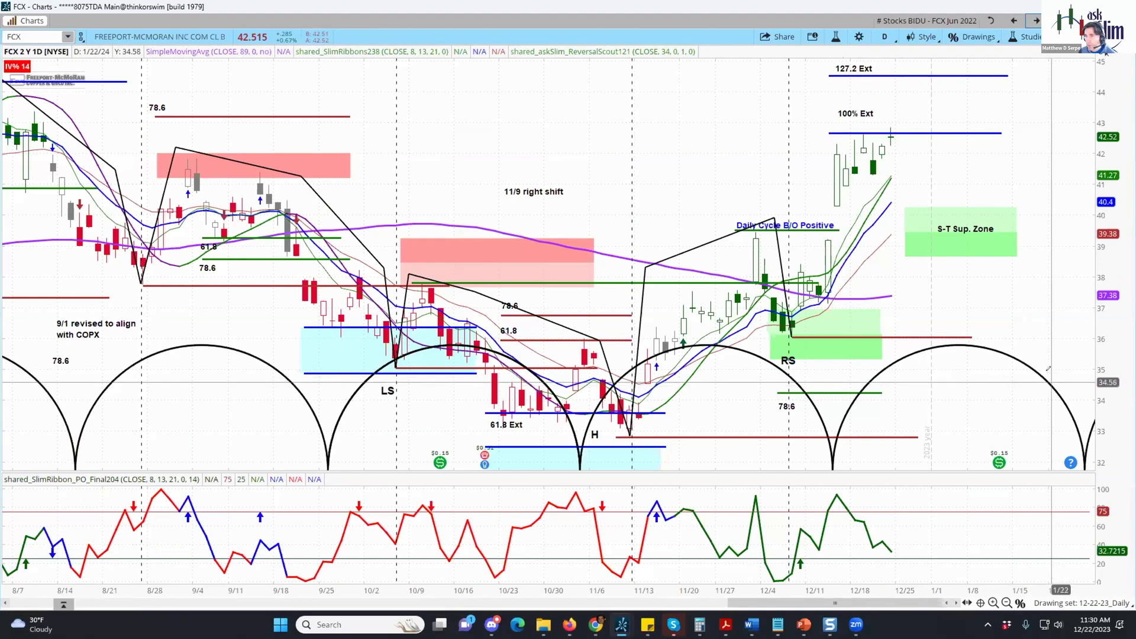
mouse_move(1049, 369)
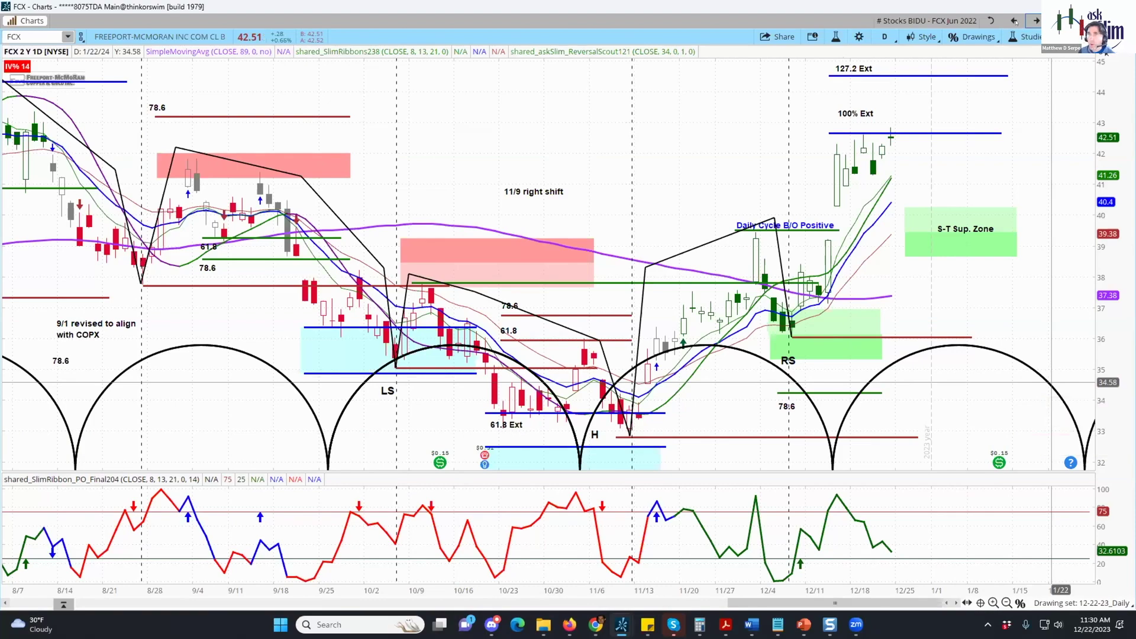
click(1014, 21)
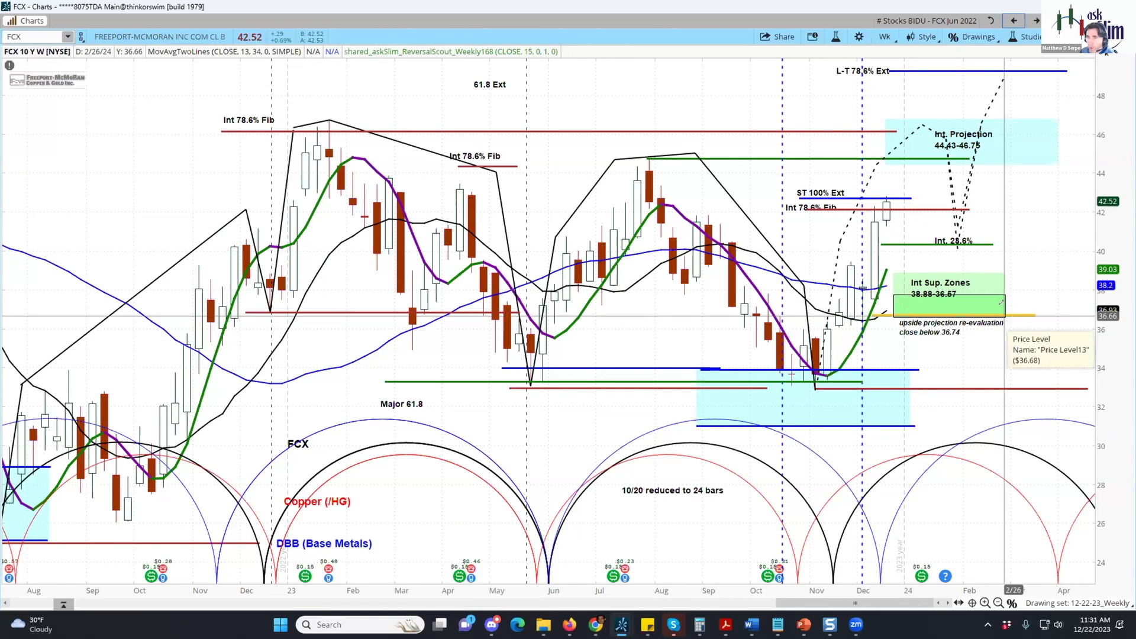
click(1035, 21)
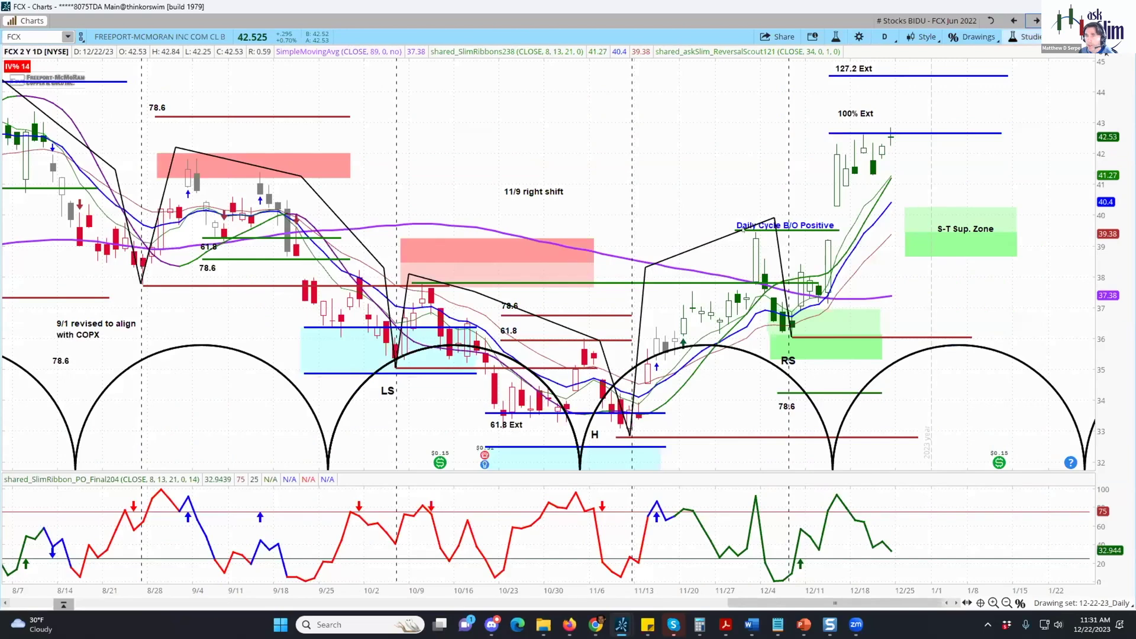